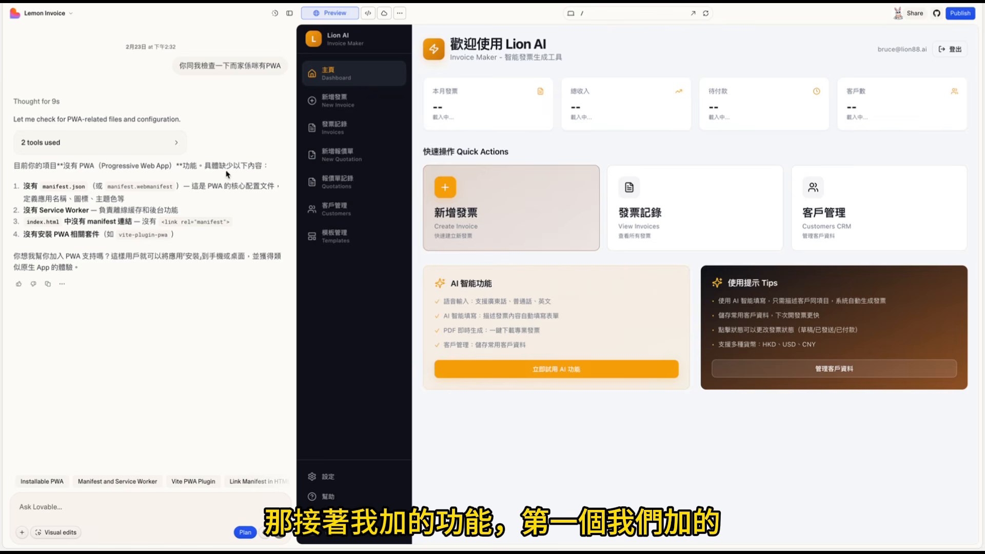
Read the assistant's PWA check and reply "yes" to have PWA support added to the project.
{"action": "scroll", "coordinate": [244, 76], "scroll_direction": "up", "scroll_amount": 1}
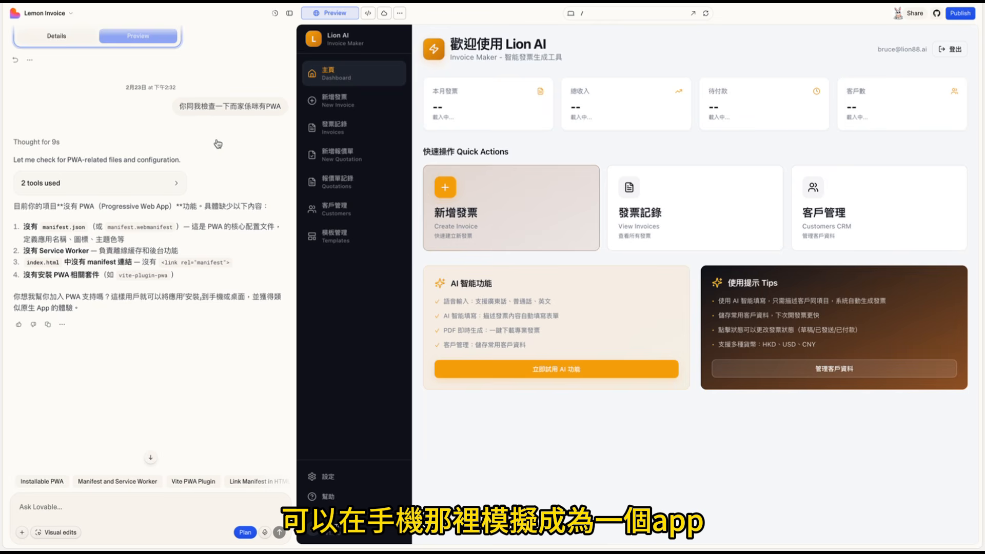
{"action": "scroll", "coordinate": [218, 144], "scroll_direction": "down", "scroll_amount": 1}
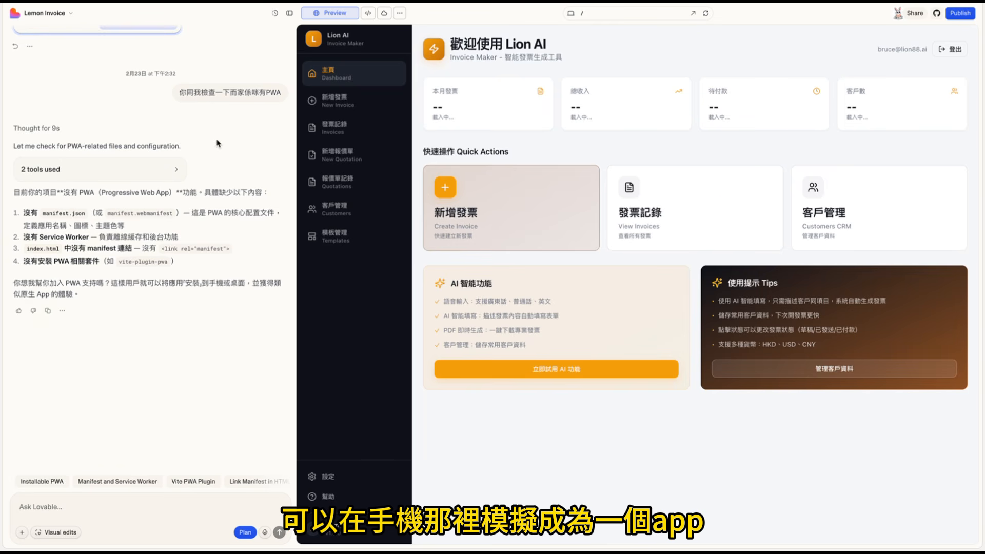
{"action": "scroll", "coordinate": [217, 143], "scroll_direction": "down", "scroll_amount": 1}
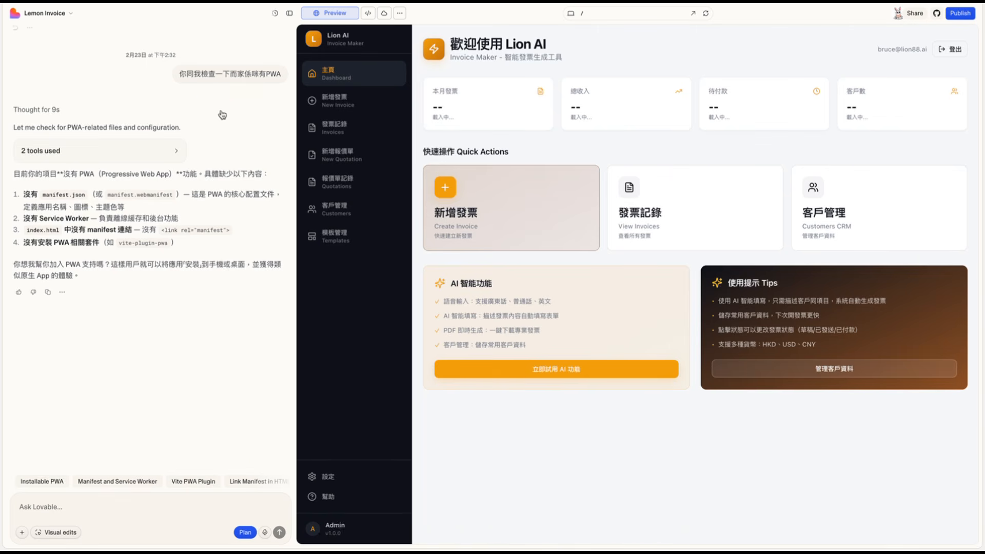
{"action": "scroll", "coordinate": [220, 113], "scroll_direction": "down", "scroll_amount": 1}
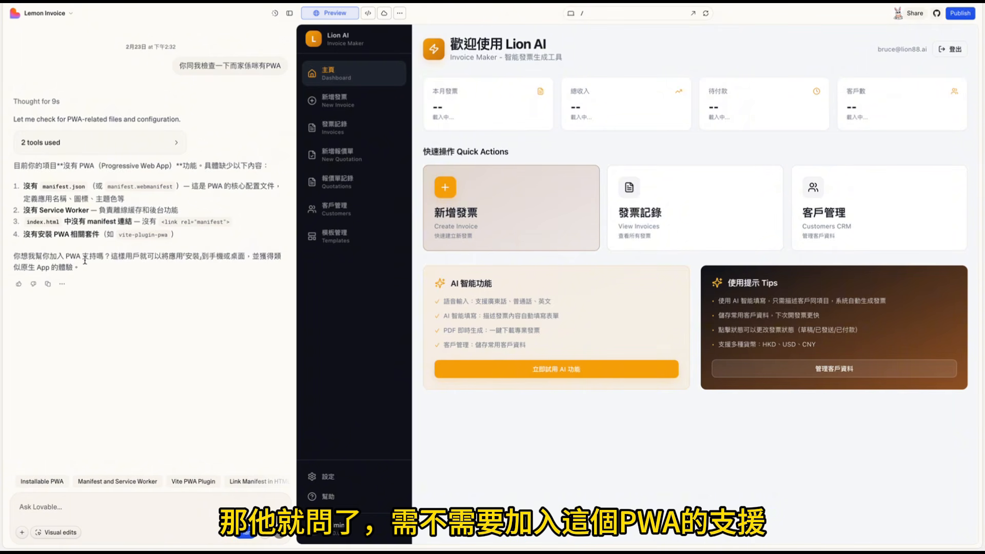
{"action": "left_click", "coordinate": [221, 513]}
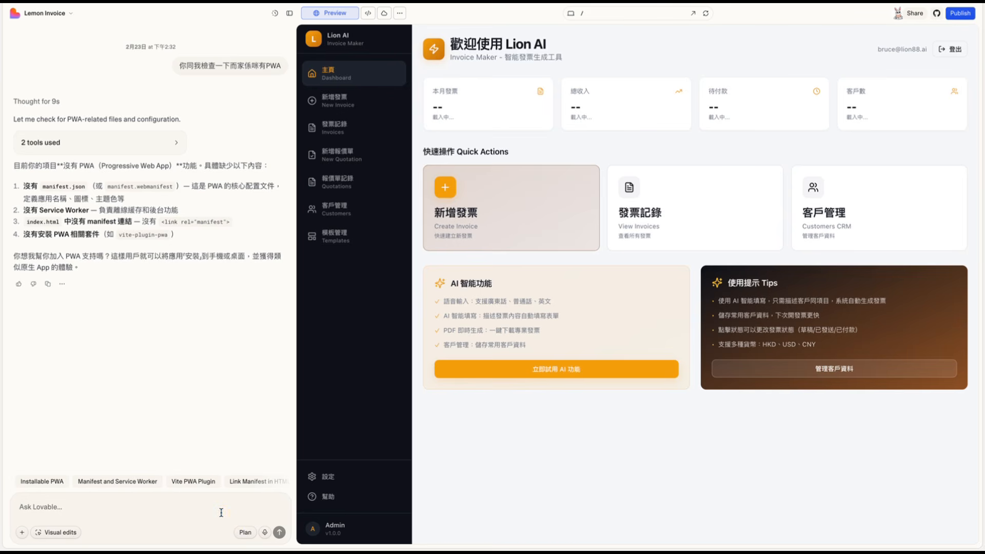
{"action": "type", "text": "yes"}
{"action": "key", "text": "Return"}
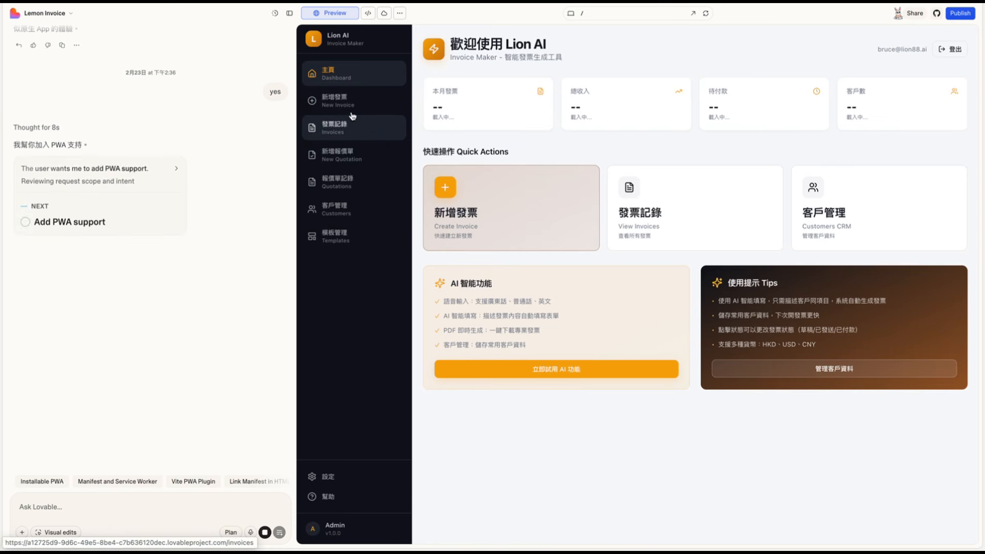
View the quotation records, then go to the invoice records and open the email form for the topmost invoice.
{"action": "left_click", "coordinate": [341, 185]}
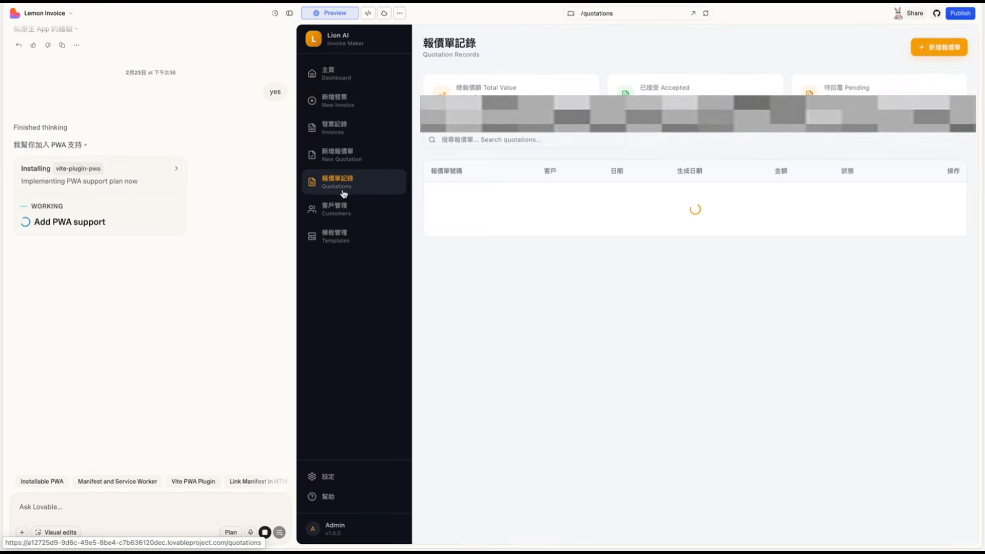
{"action": "left_click", "coordinate": [337, 129]}
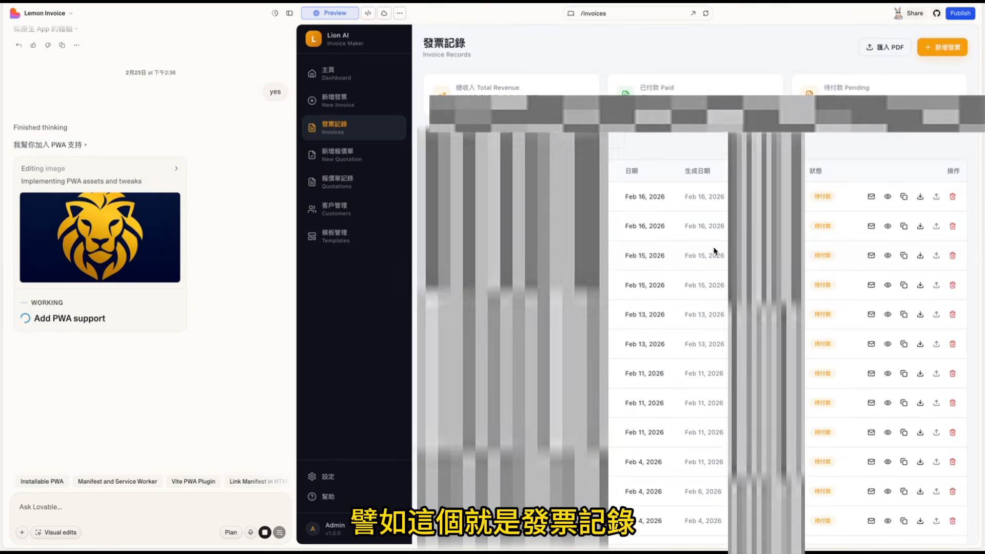
{"action": "scroll", "coordinate": [692, 308], "scroll_direction": "down", "scroll_amount": 1}
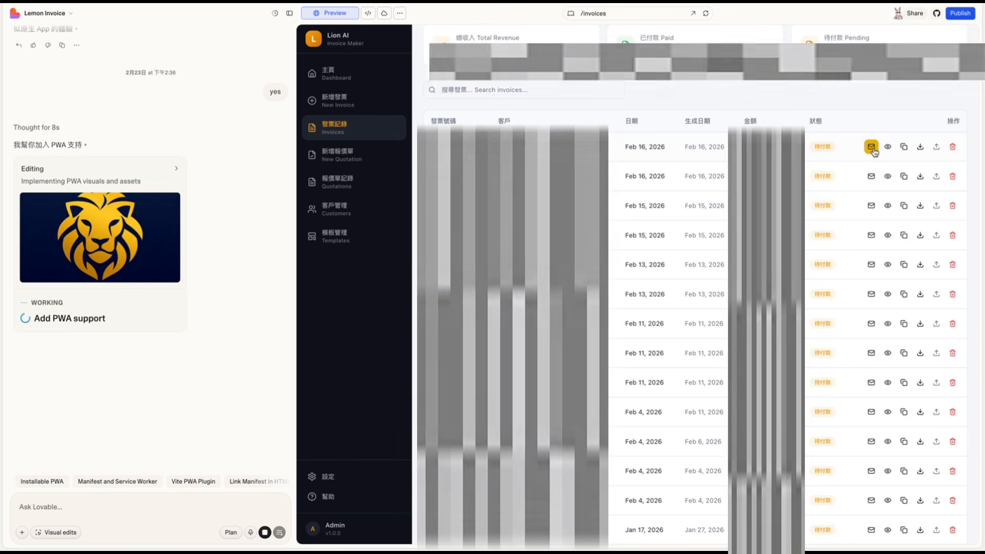
{"action": "left_click", "coordinate": [873, 147]}
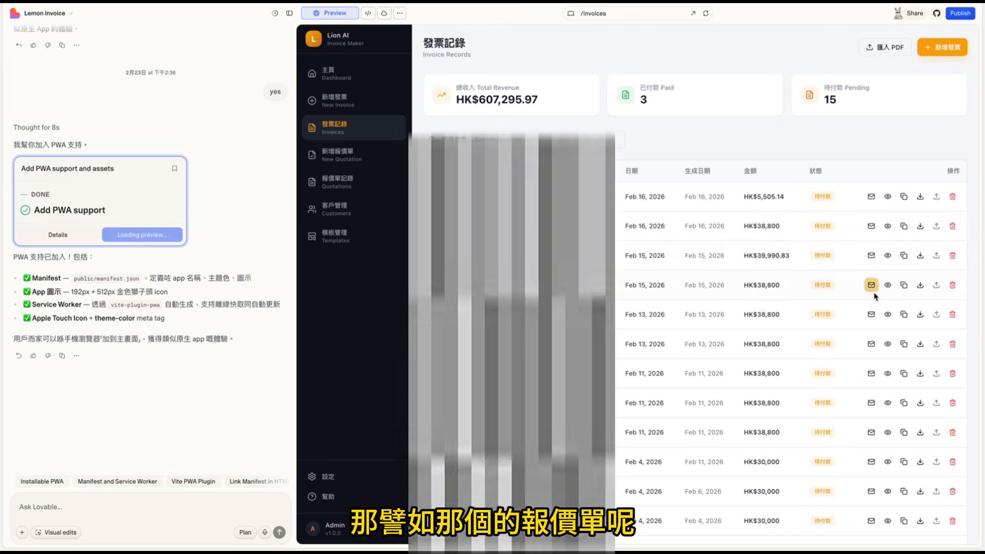
Look through the invoice records list and reopen the send-email form for the HK$5,505.14 invoice.
{"action": "scroll", "coordinate": [872, 282], "scroll_direction": "down", "scroll_amount": 2}
{"action": "scroll", "coordinate": [862, 441], "scroll_direction": "down", "scroll_amount": 2}
{"action": "scroll", "coordinate": [855, 447], "scroll_direction": "up", "scroll_amount": 2}
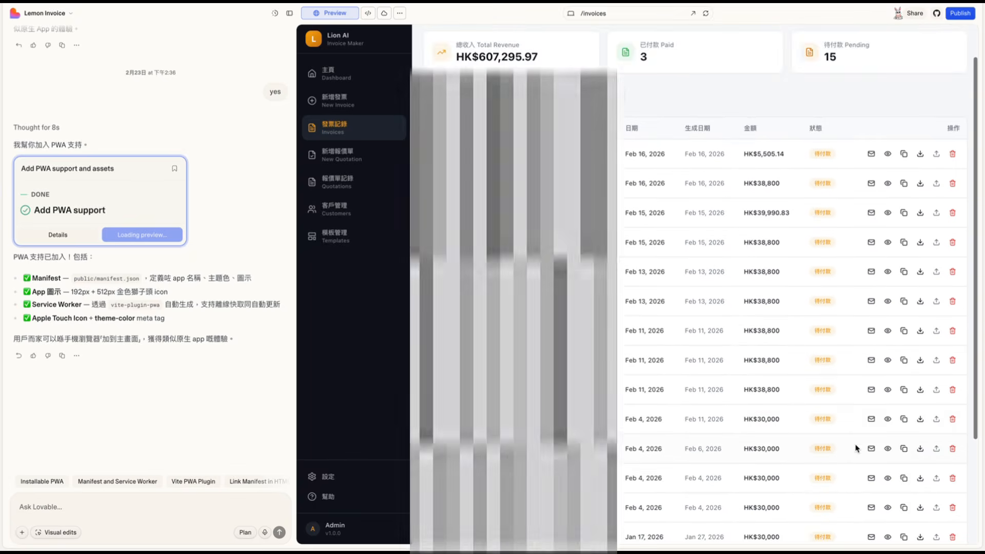
{"action": "scroll", "coordinate": [855, 447], "scroll_direction": "down", "scroll_amount": 3}
{"action": "left_click", "coordinate": [872, 92]}
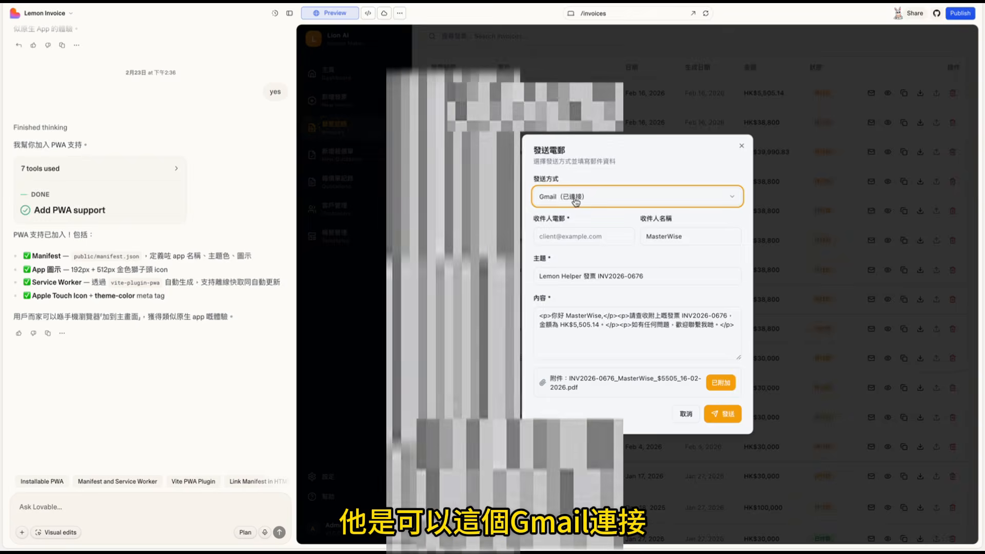
Check the recipient email and name fields, close the form, and open the email form for the second Feb 16 invoice.
{"action": "left_click", "coordinate": [575, 235]}
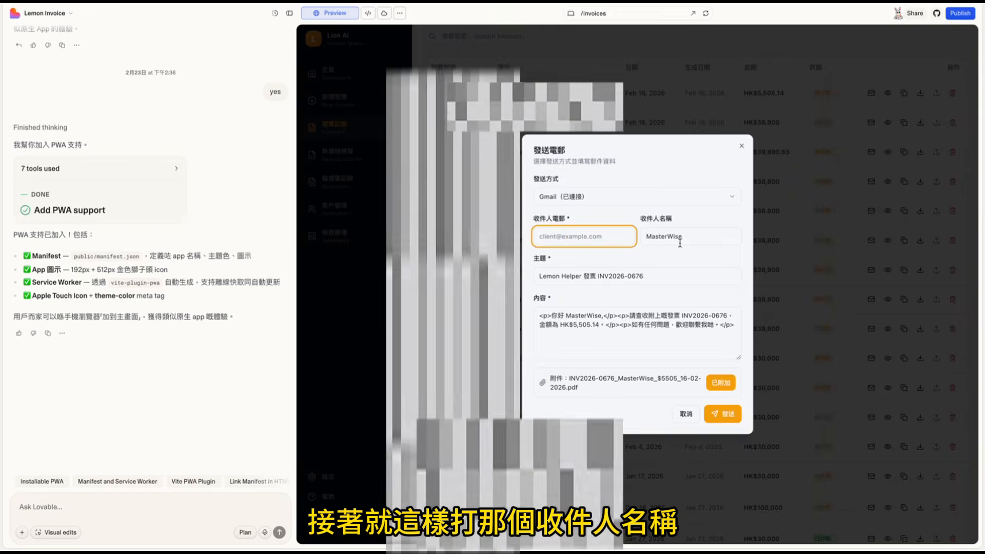
{"action": "left_click", "coordinate": [683, 238]}
{"action": "left_click", "coordinate": [579, 237]}
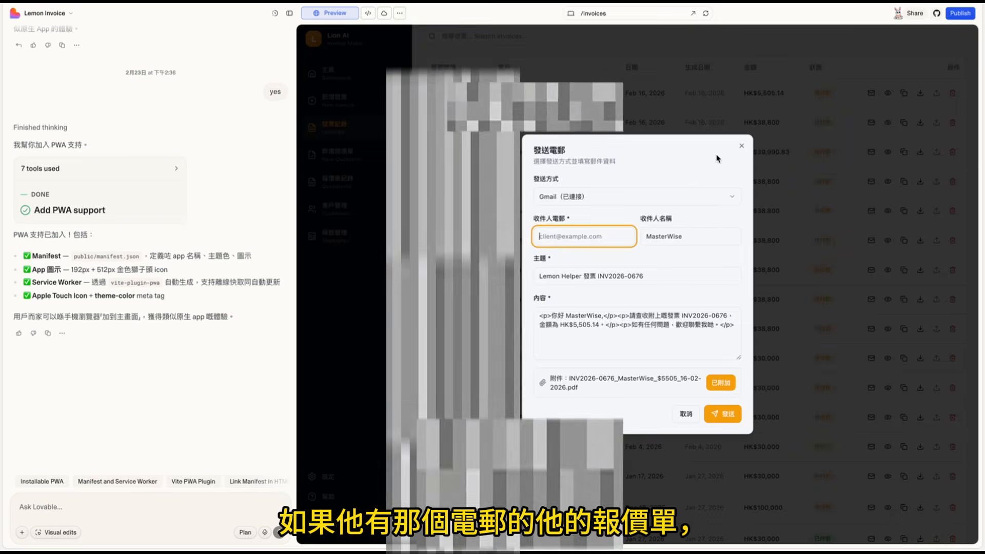
{"action": "left_click", "coordinate": [741, 146]}
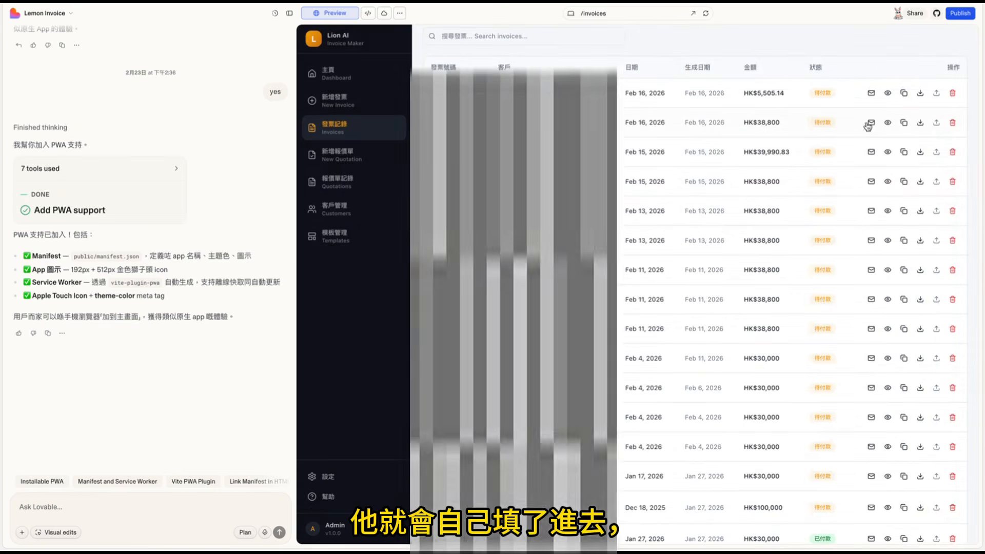
{"action": "left_click", "coordinate": [871, 123]}
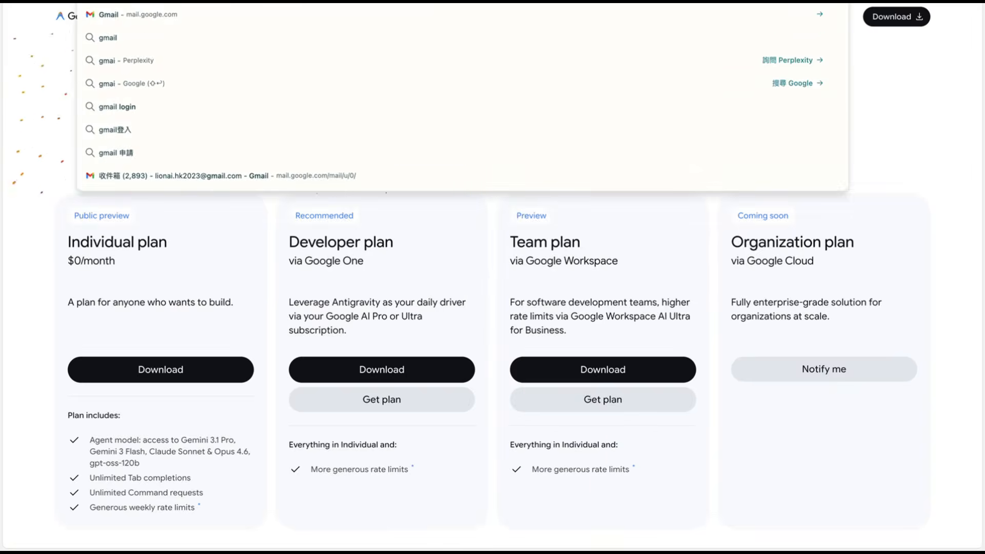
Switch to Gmail, view the sent mail and expand the full folder list.
{"action": "key", "text": "Return"}
{"action": "left_click", "coordinate": [48, 144]}
{"action": "left_click", "coordinate": [44, 194]}
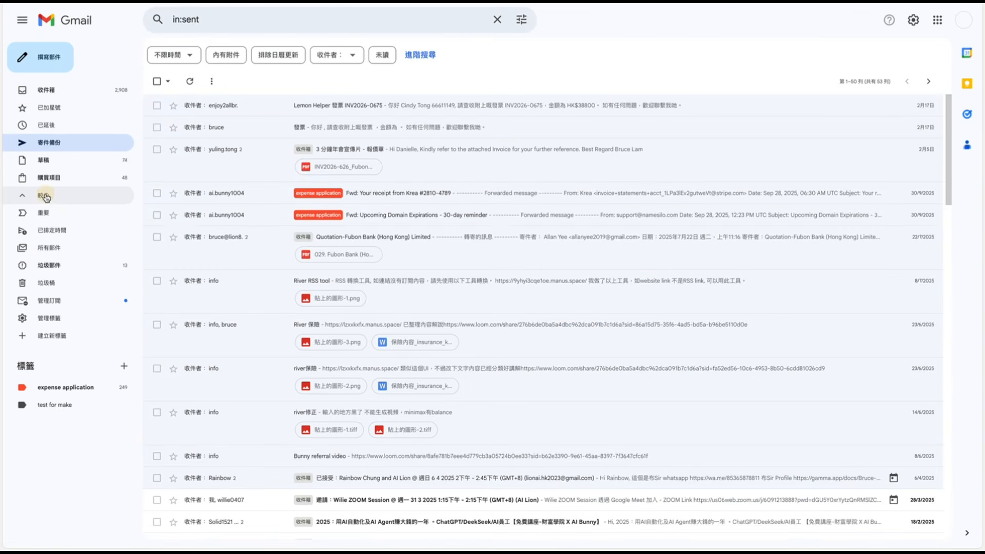
{"action": "scroll", "coordinate": [268, 210], "scroll_direction": "down", "scroll_amount": 1}
{"action": "scroll", "coordinate": [268, 210], "scroll_direction": "down", "scroll_amount": 2}
{"action": "scroll", "coordinate": [262, 171], "scroll_direction": "up", "scroll_amount": 3}
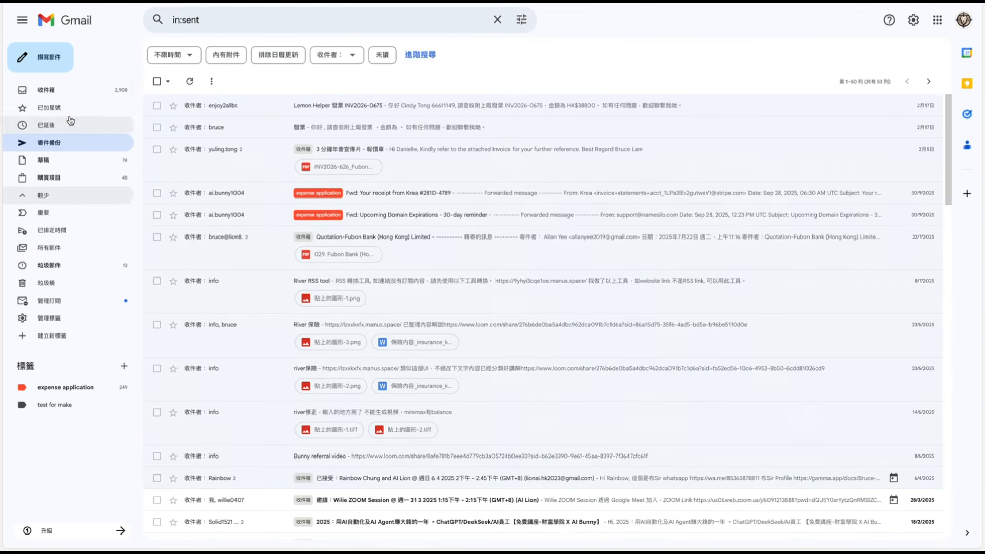
Change to the other Gmail account and look up the topmost message in its sent mail.
{"action": "left_click", "coordinate": [47, 89]}
{"action": "left_click", "coordinate": [963, 19]}
{"action": "left_click", "coordinate": [826, 275]}
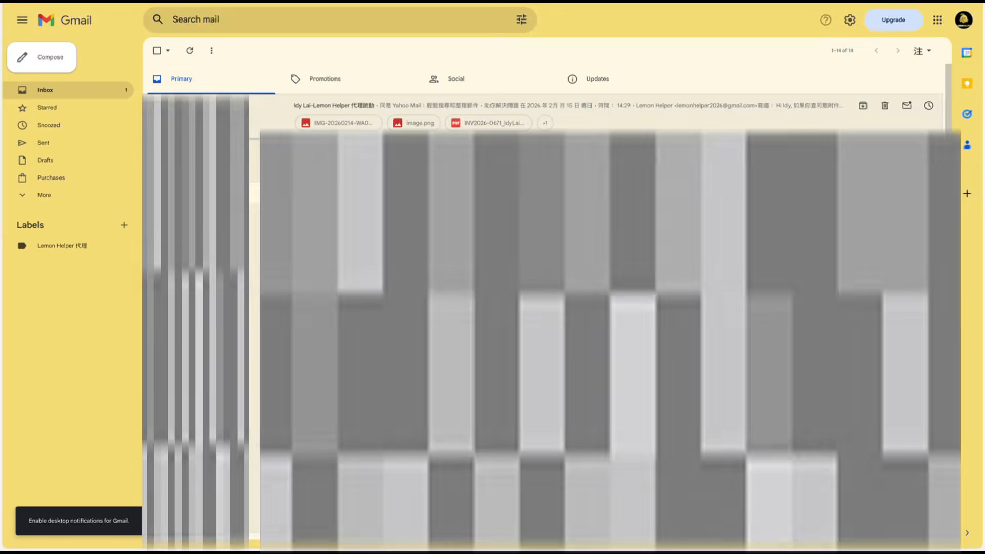
{"action": "left_click", "coordinate": [44, 143]}
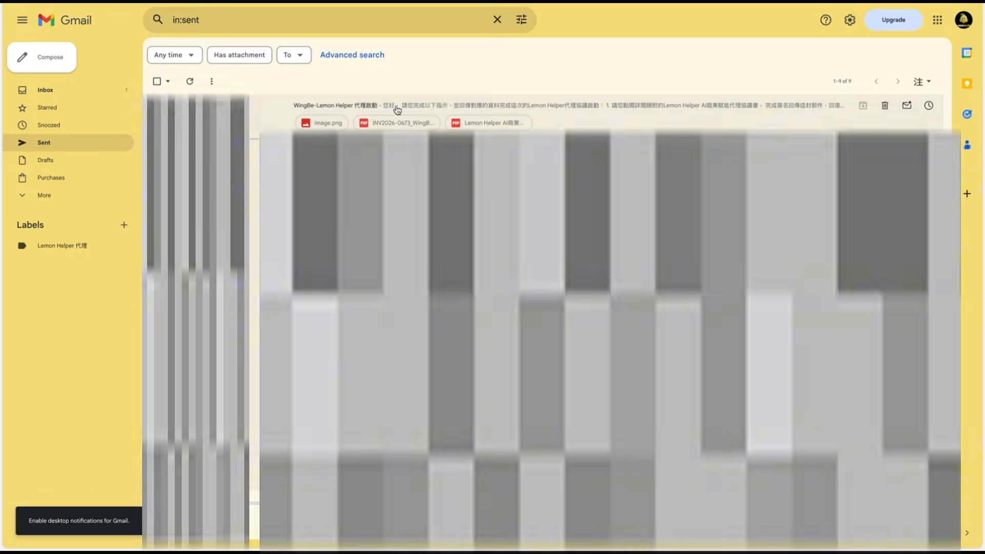
{"action": "left_click", "coordinate": [317, 105]}
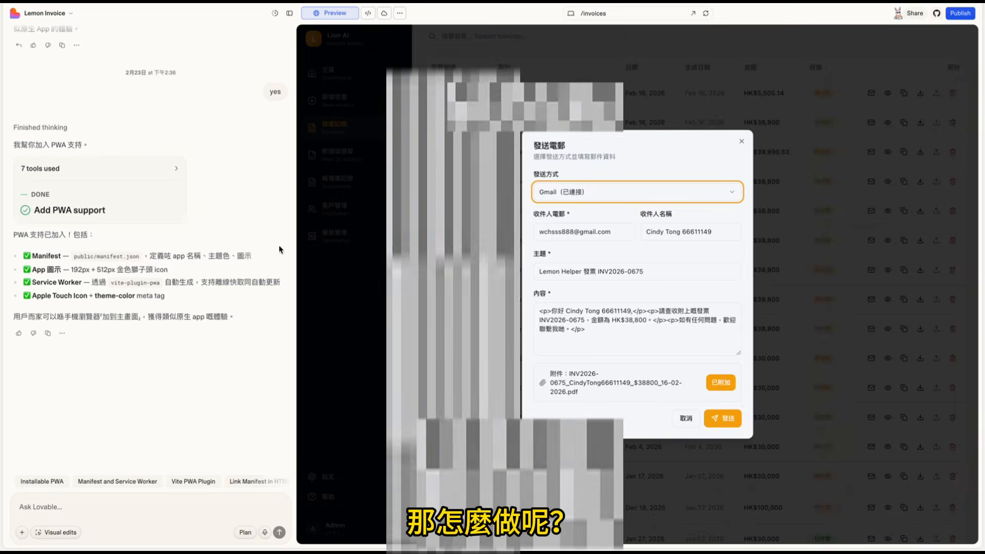
Return to the Lovable project and copy the published app's live URL.
{"action": "left_click", "coordinate": [229, 212]}
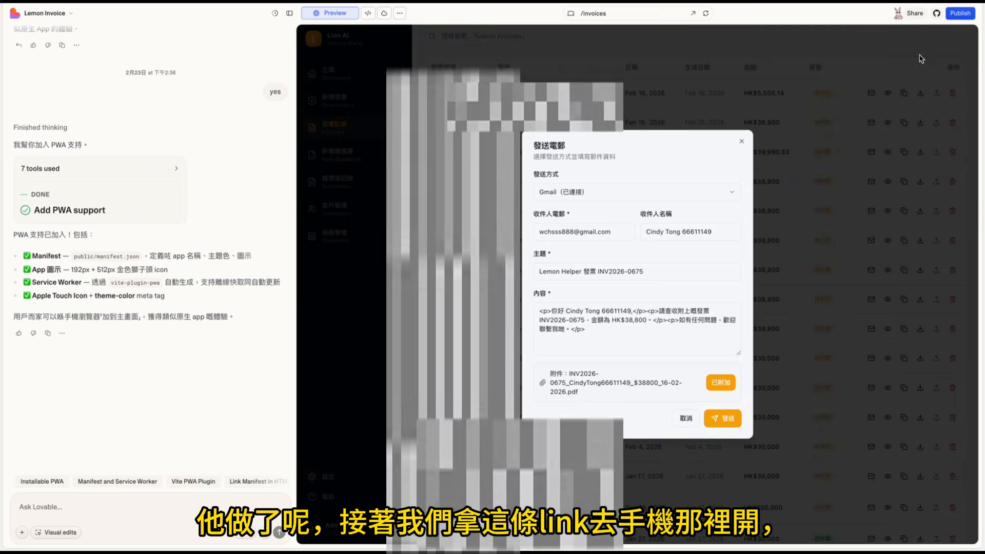
{"action": "left_click", "coordinate": [956, 15]}
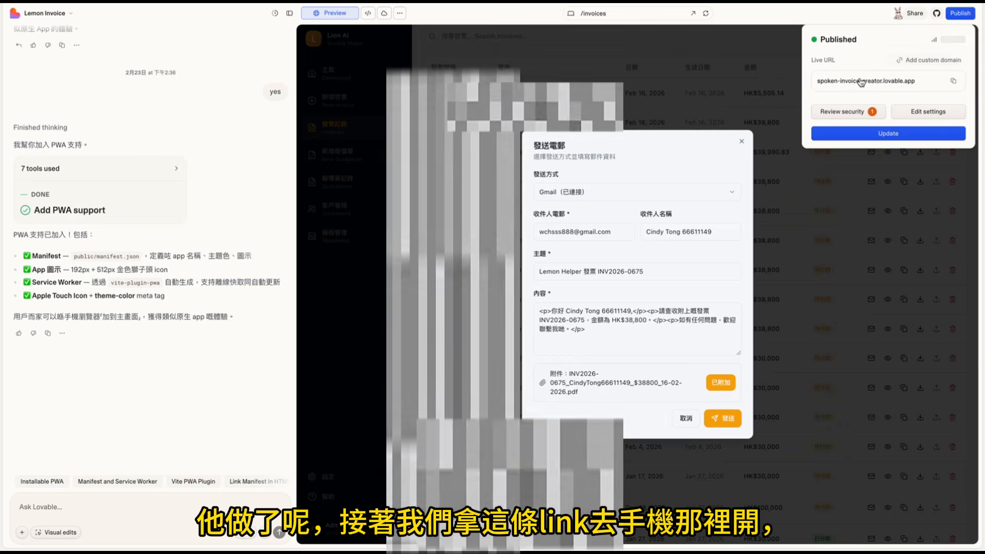
{"action": "left_click", "coordinate": [953, 81]}
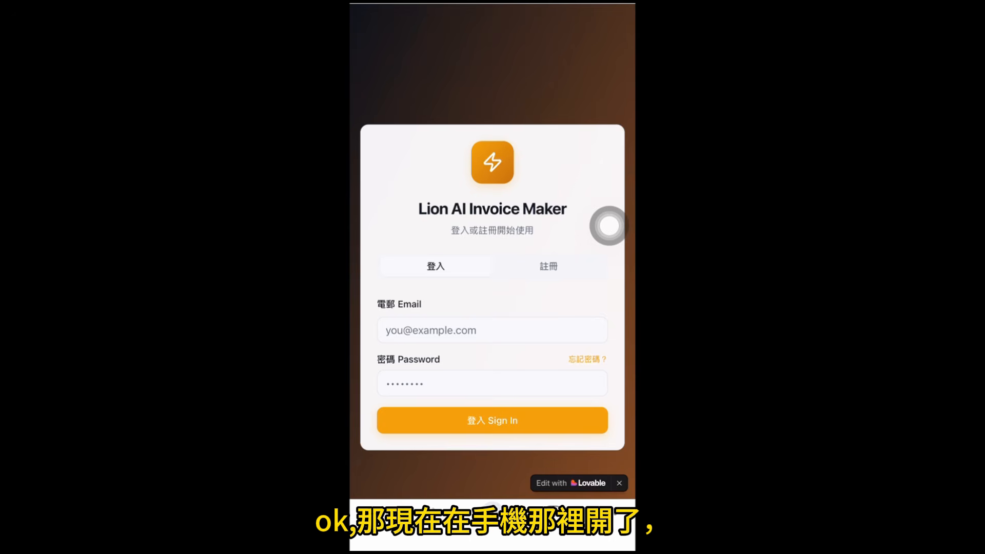
On the phone, share the published Invoice Maker page and choose to add it to the home screen.
{"action": "left_click", "coordinate": [611, 16]}
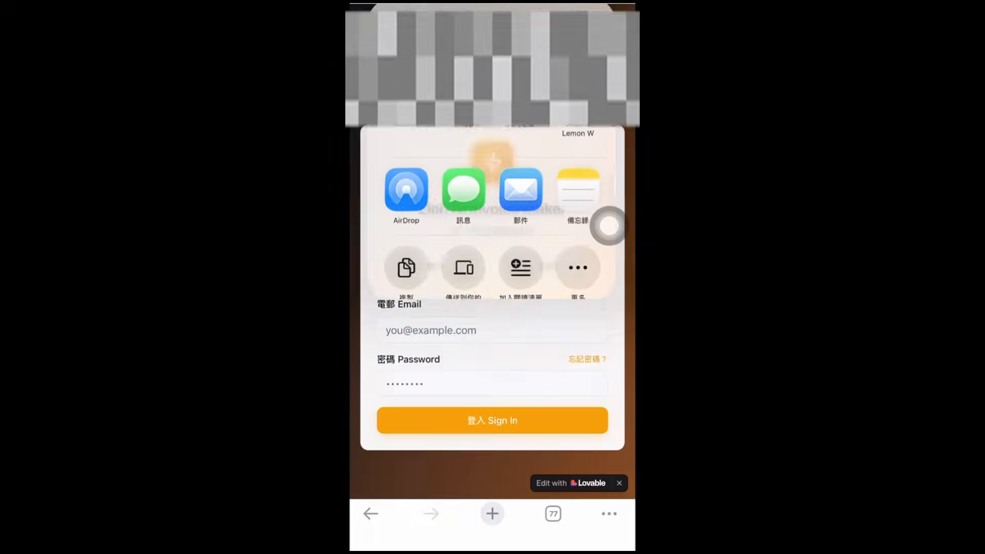
{"action": "left_click", "coordinate": [578, 267]}
{"action": "left_click", "coordinate": [492, 367]}
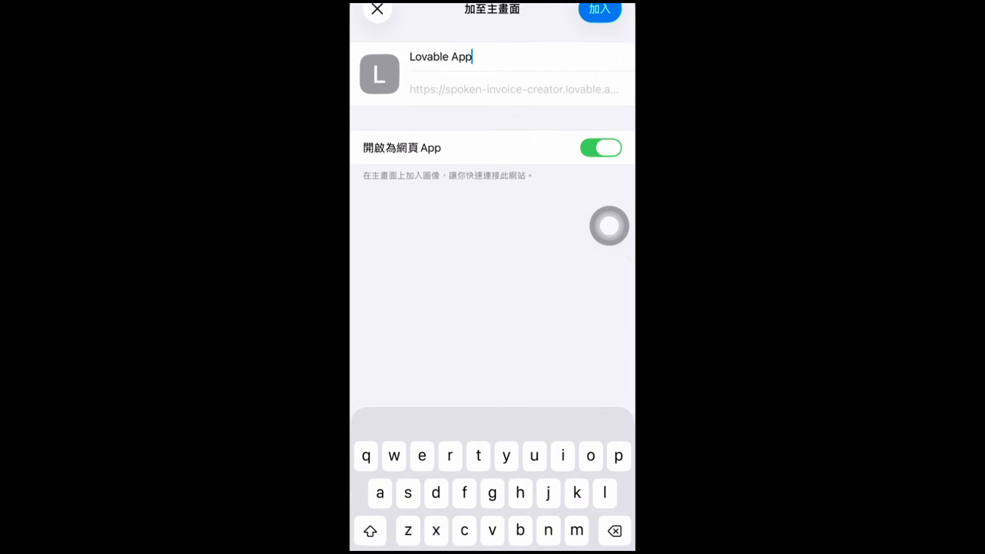
Name the home screen shortcut "Lemon Invoice" and add it as a web app.
{"action": "key", "text": "BackSpace"}
{"action": "key", "text": "BackSpace"}
{"action": "key", "text": "BackSpace"}
{"action": "key", "text": "BackSpace"}
{"action": "key", "text": "BackSpace"}
{"action": "key", "text": "BackSpace"}
{"action": "key", "text": "BackSpace"}
{"action": "key", "text": "BackSpace"}
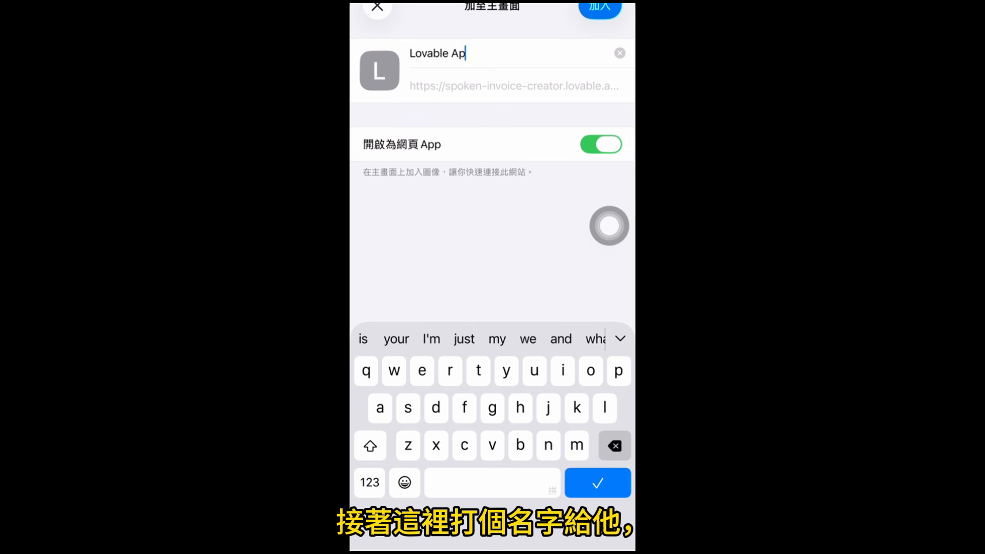
{"action": "key", "text": "BackSpace"}
{"action": "key", "text": "BackSpace"}
{"action": "key", "text": "BackSpace"}
{"action": "type", "text": "Lemon"}
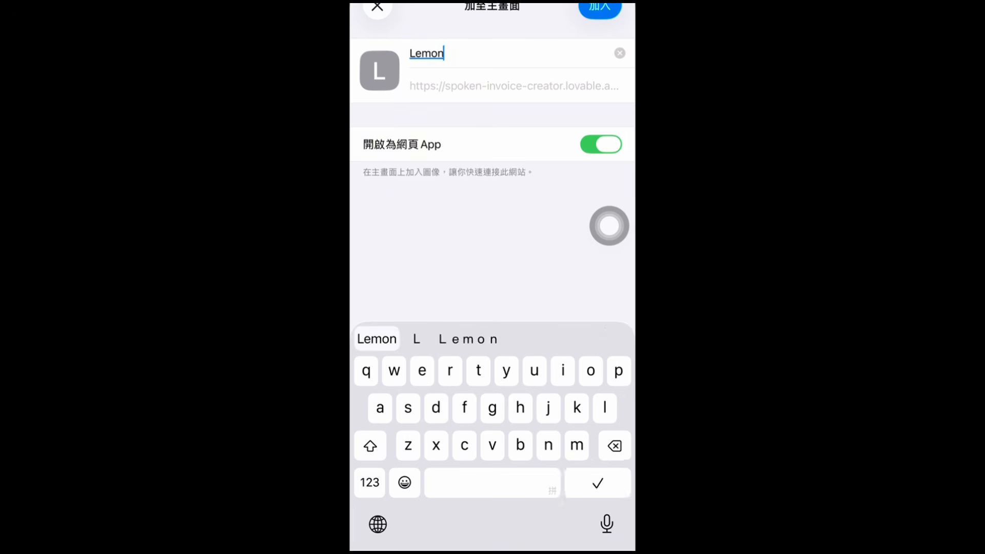
{"action": "key", "text": "Return"}
{"action": "type", "text": "Invoice"}
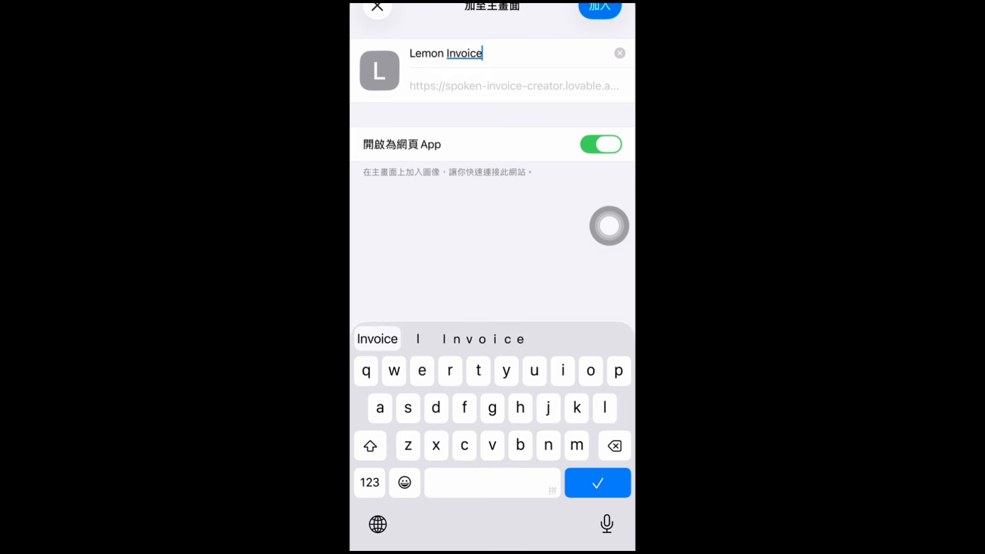
{"action": "key", "text": "Return"}
{"action": "left_click", "coordinate": [600, 7]}
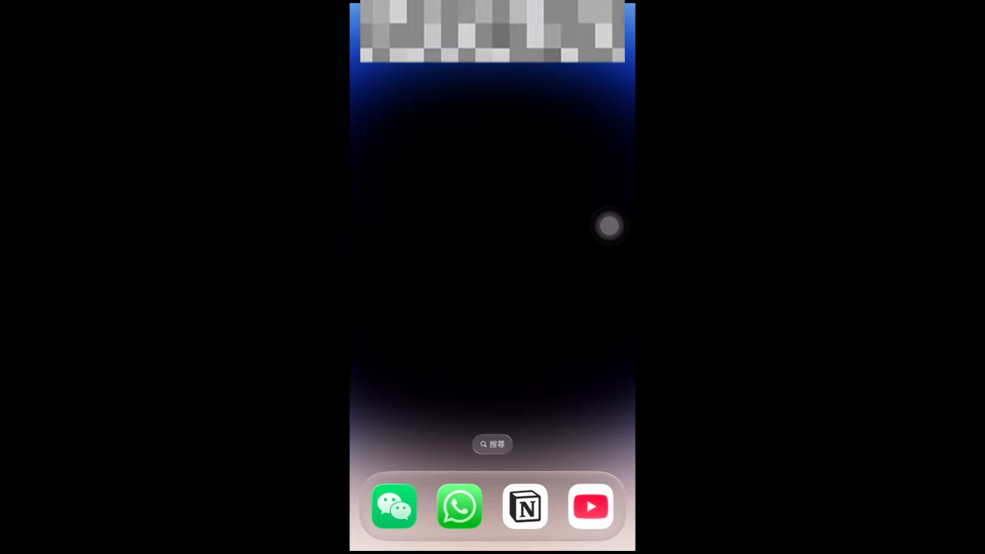
Open the web app from the phone's home screen and examine the dashboard's mobile layout.
{"action": "left_click", "coordinate": [590, 16]}
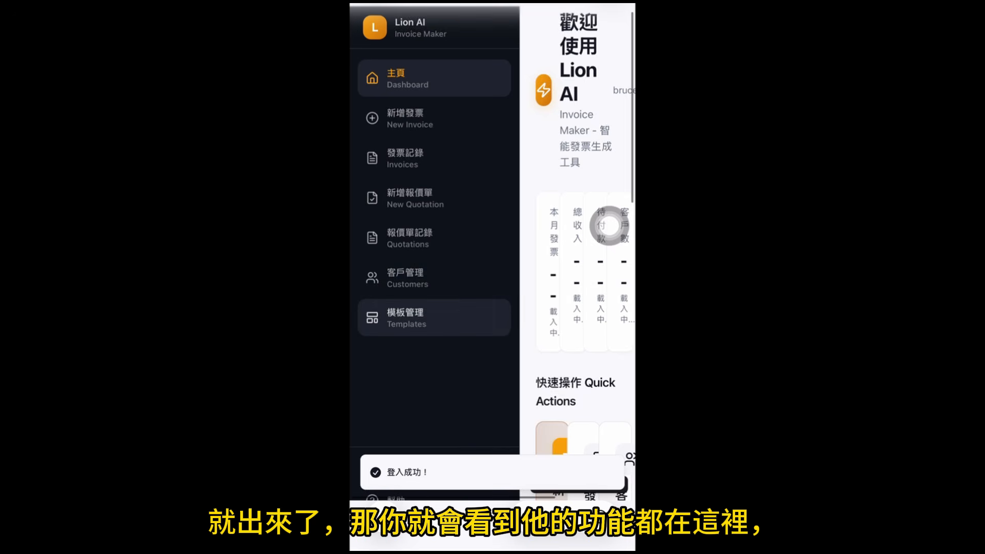
{"action": "scroll", "coordinate": [434, 318], "scroll_direction": "right", "scroll_amount": 2}
{"action": "scroll", "coordinate": [434, 317], "scroll_direction": "left", "scroll_amount": 2}
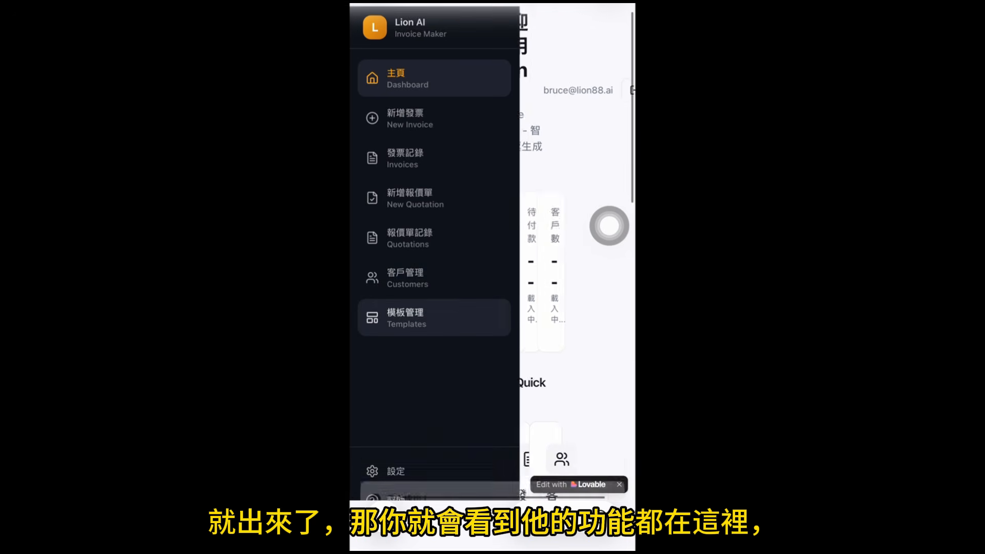
{"action": "scroll", "coordinate": [434, 239], "scroll_direction": "down", "scroll_amount": 3}
{"action": "scroll", "coordinate": [434, 298], "scroll_direction": "up", "scroll_amount": 2}
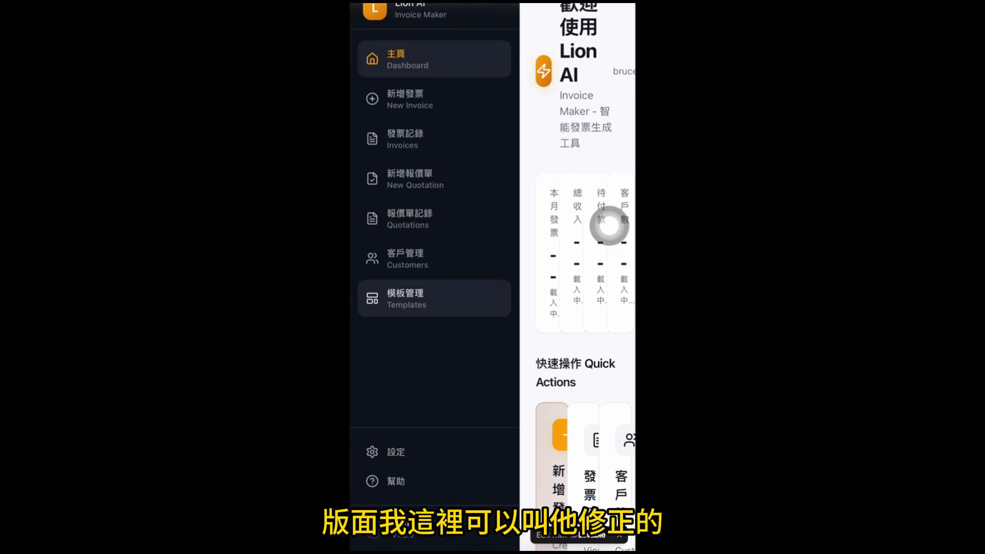
{"action": "scroll", "coordinate": [609, 226], "scroll_direction": "down", "scroll_amount": 5}
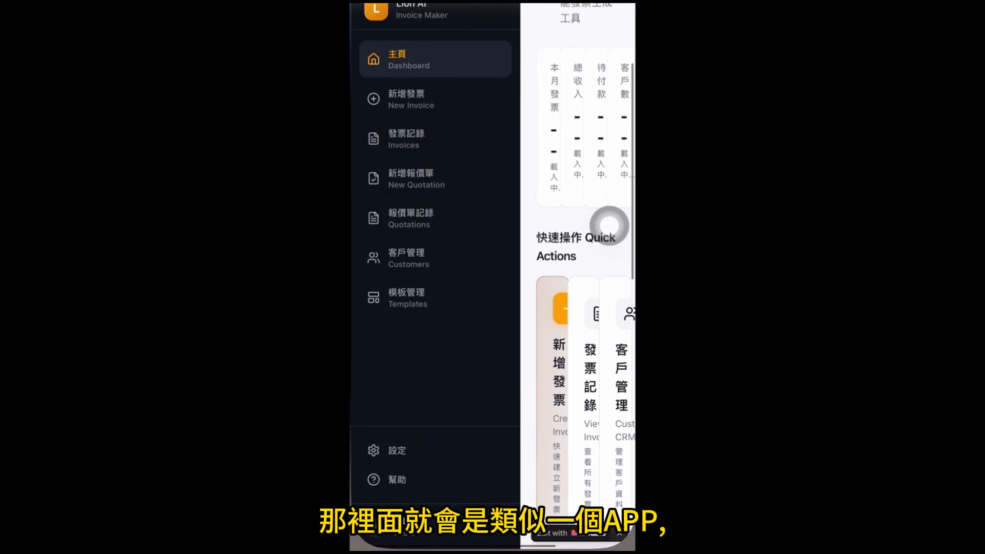
{"action": "scroll", "coordinate": [577, 308], "scroll_direction": "down", "scroll_amount": 2}
{"action": "scroll", "coordinate": [577, 308], "scroll_direction": "up", "scroll_amount": 2}
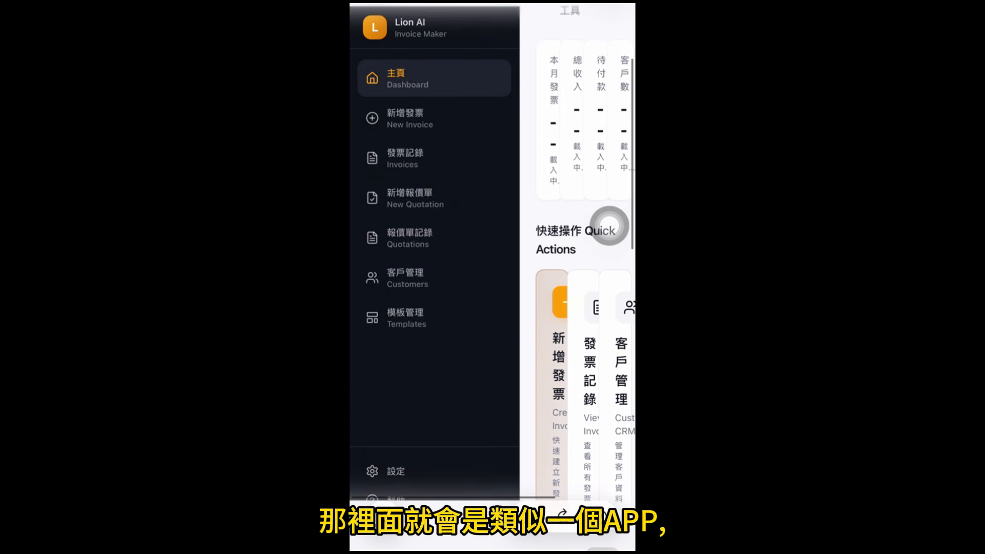
Return to the Lovable project, close the publishing details and e-mail dialog, and preview the invoices page at phone size.
{"action": "scroll", "coordinate": [577, 308], "scroll_direction": "up", "scroll_amount": 3}
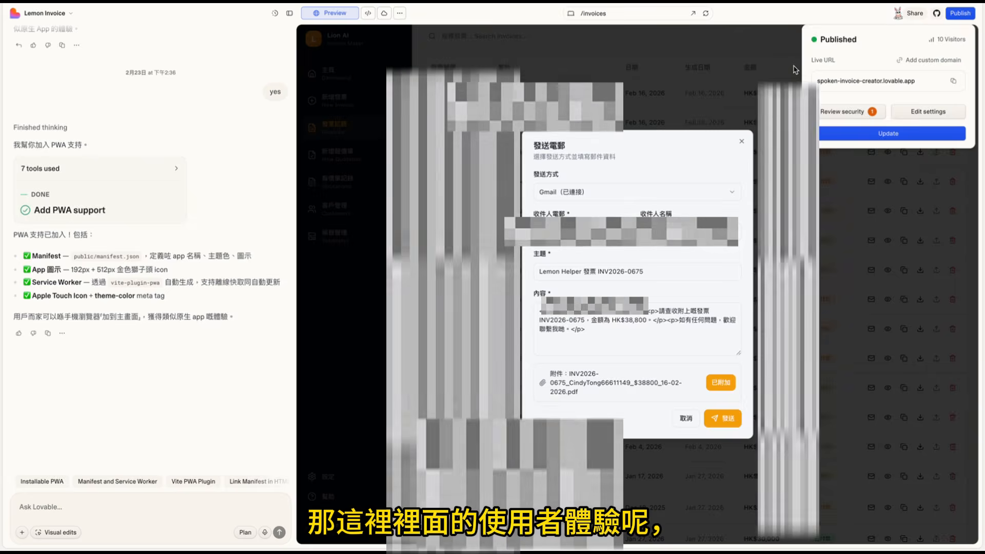
{"action": "left_click", "coordinate": [783, 48]}
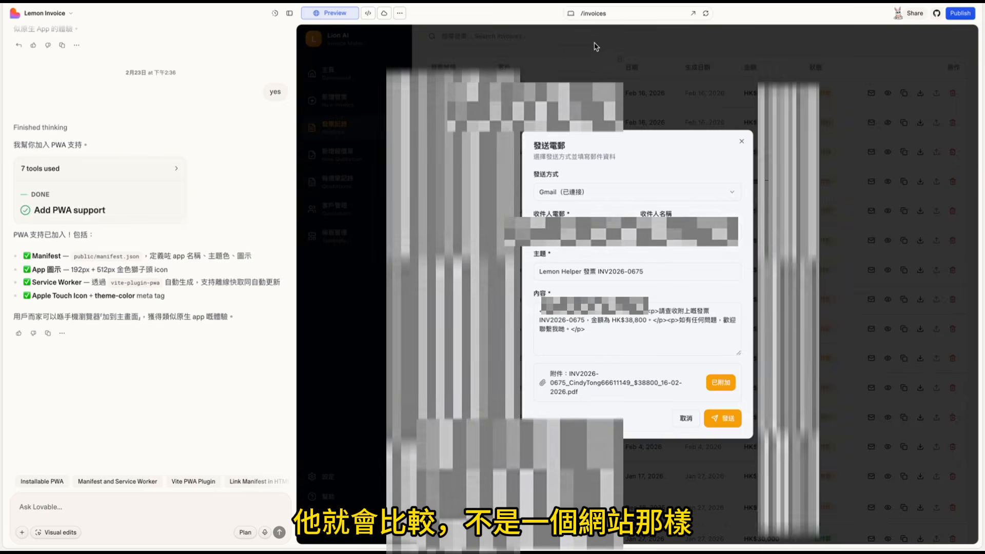
{"action": "left_click", "coordinate": [570, 14]}
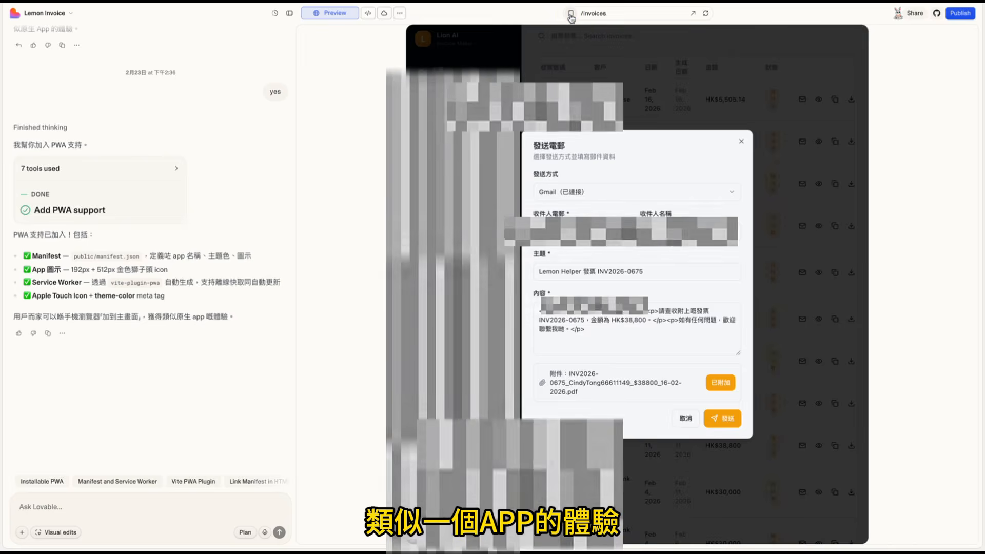
{"action": "left_click", "coordinate": [571, 15]}
{"action": "left_click", "coordinate": [742, 134]}
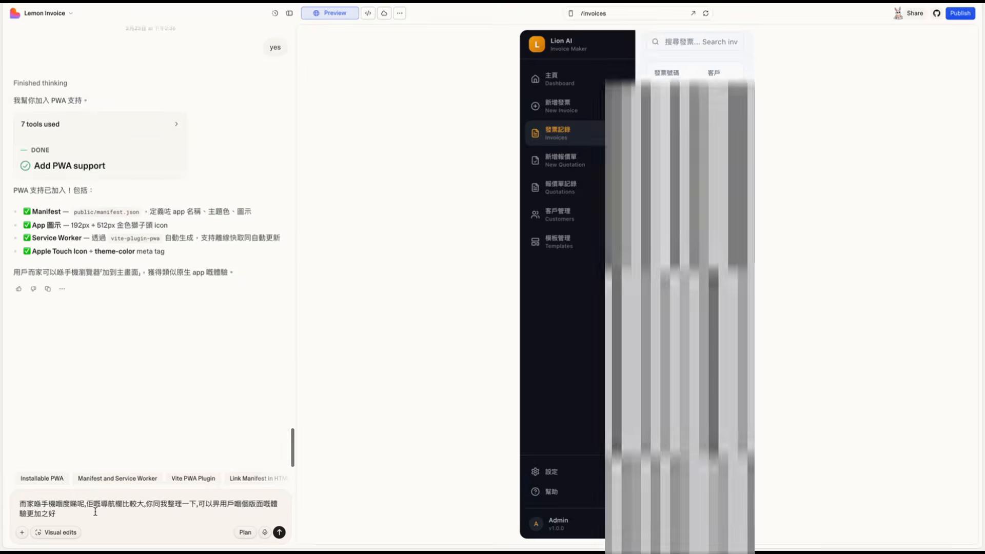
Ask Lovable to tidy up the oversized navigation bar on mobile for a better user experience, and restore the desktop preview.
{"action": "key", "text": "Return"}
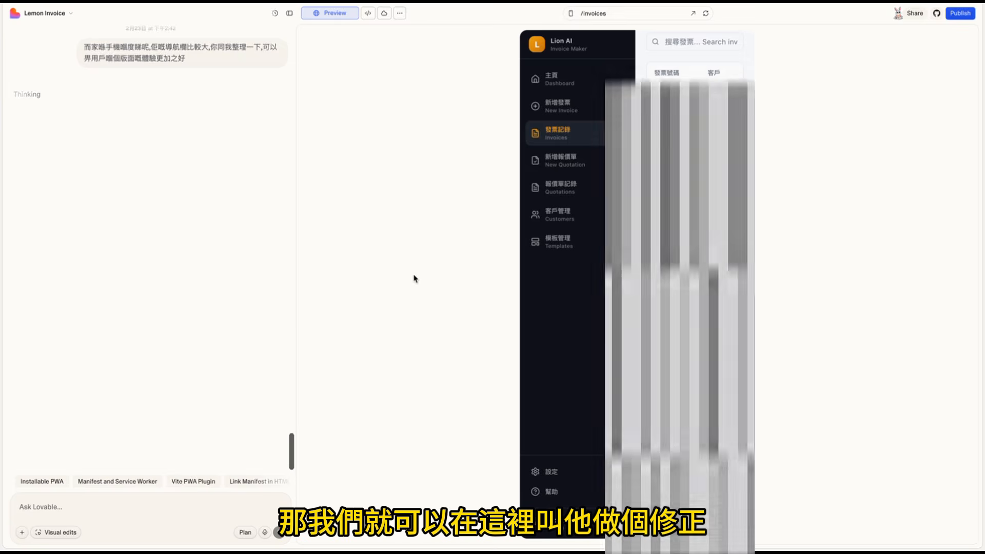
{"action": "scroll", "coordinate": [246, 223], "scroll_direction": "up", "scroll_amount": 10}
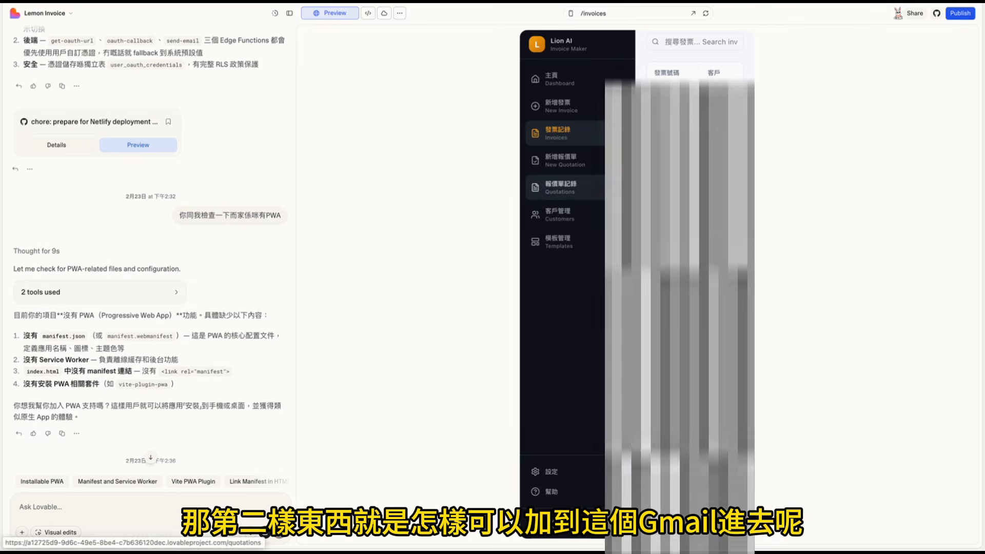
{"action": "left_click", "coordinate": [571, 14]}
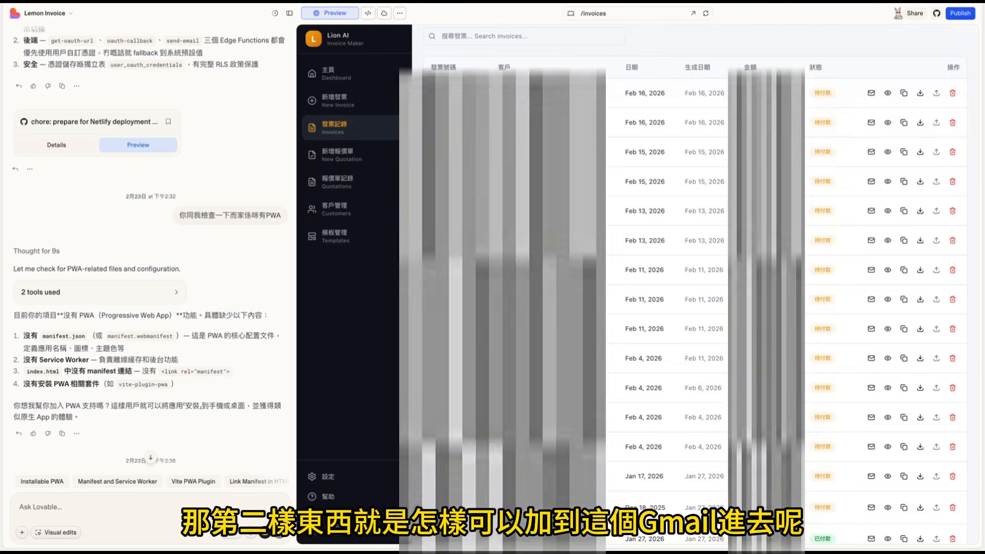
{"action": "scroll", "coordinate": [857, 154], "scroll_direction": "up", "scroll_amount": 2}
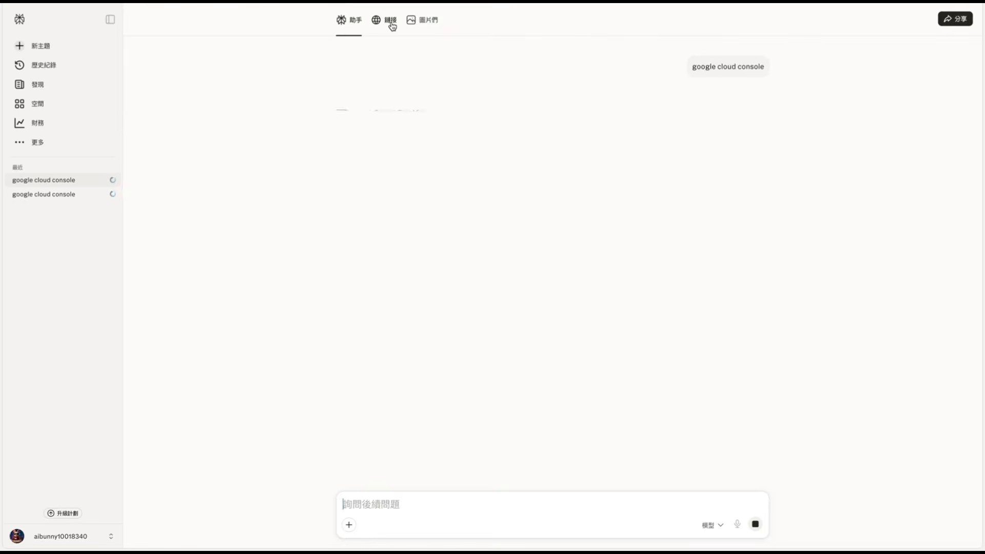
Open Google Cloud Console from the "google cloud console" search results and look through the project list.
{"action": "left_click", "coordinate": [393, 26]}
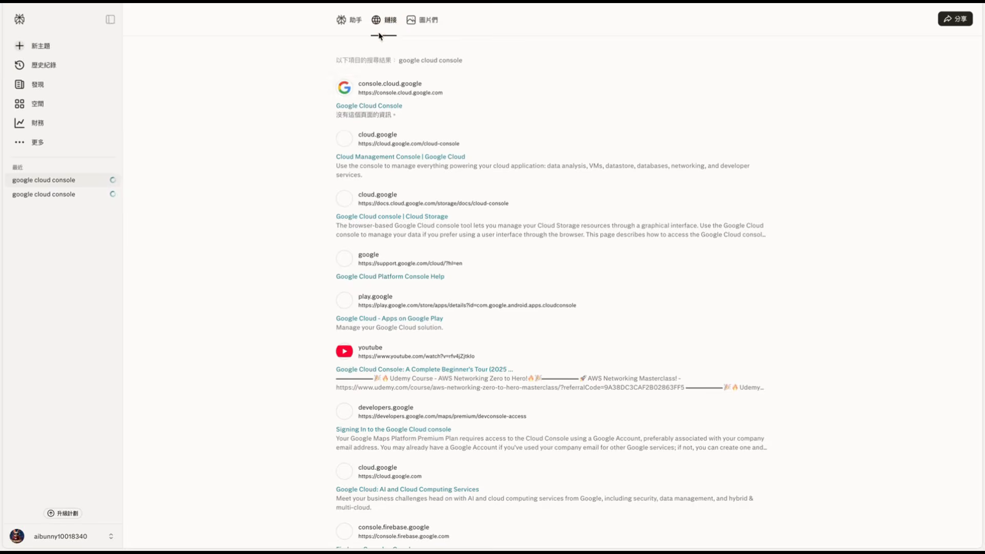
{"action": "left_click", "coordinate": [383, 85]}
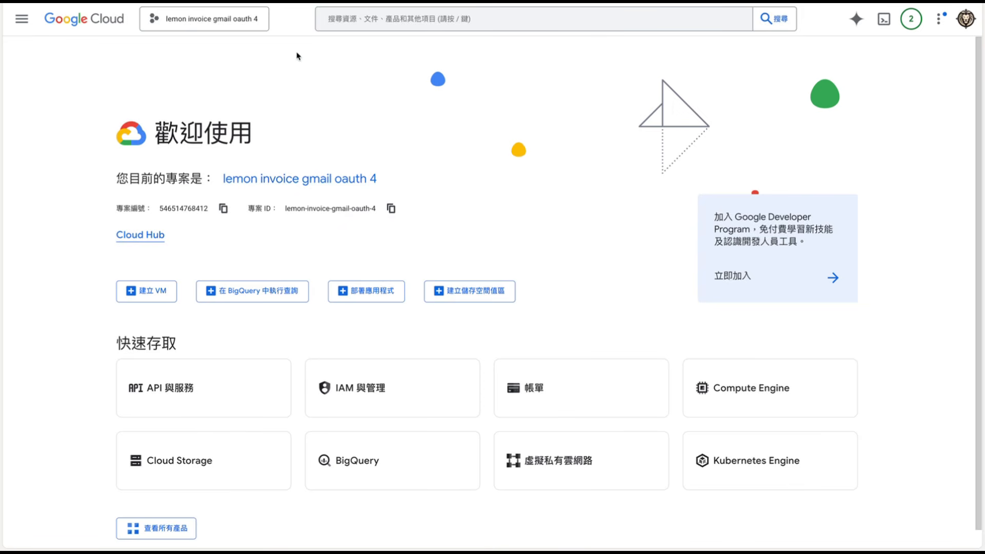
{"action": "left_click", "coordinate": [223, 22]}
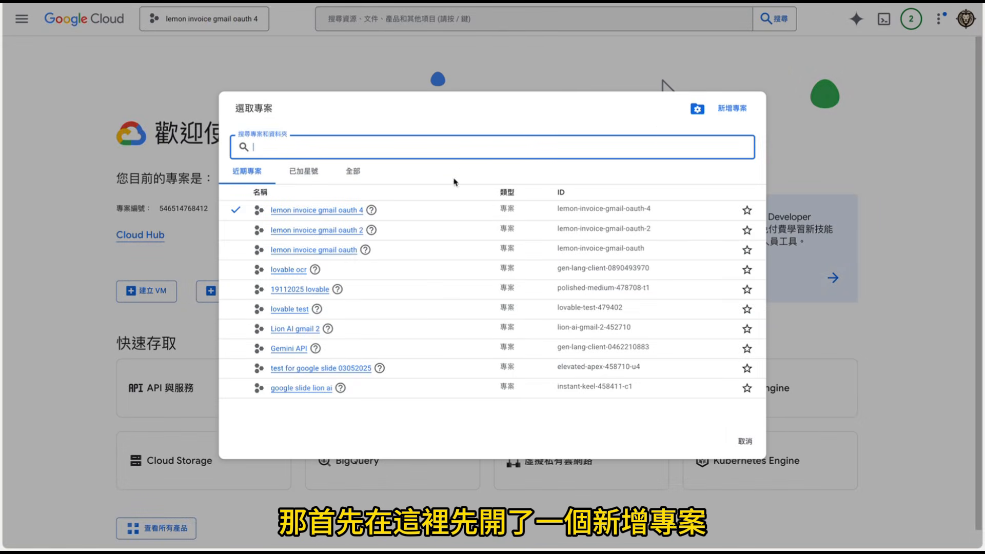
{"action": "left_click", "coordinate": [581, 66]}
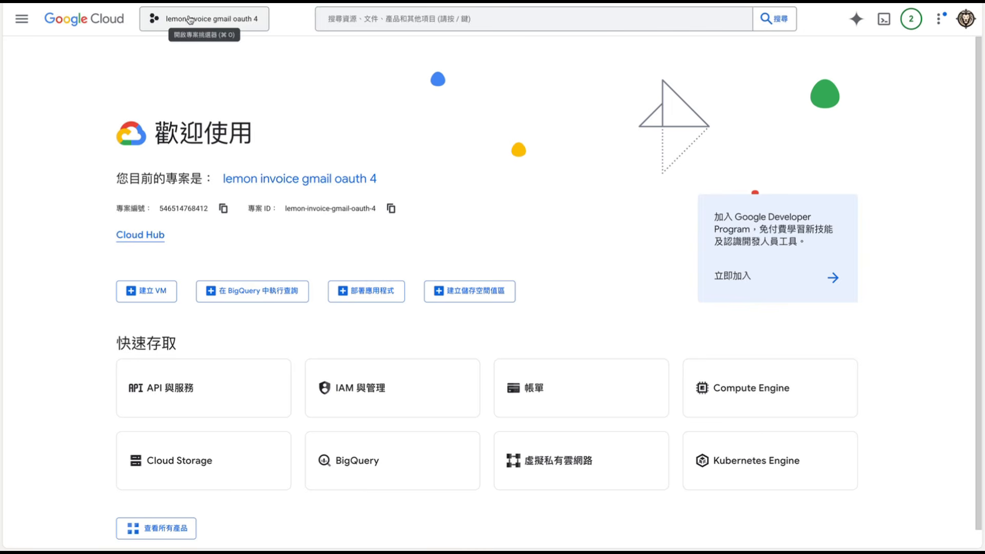
Open the billing page of the "lemon invoice gmail oauth 4" project to check its linked billing account.
{"action": "left_click", "coordinate": [21, 19]}
{"action": "mouse_move", "coordinate": [99, 66]}
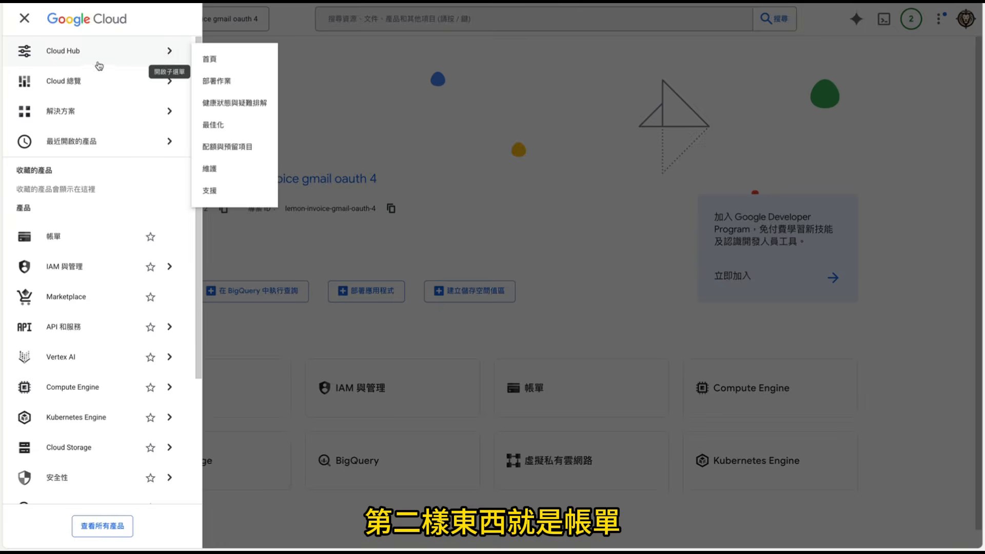
{"action": "left_click", "coordinate": [77, 237]}
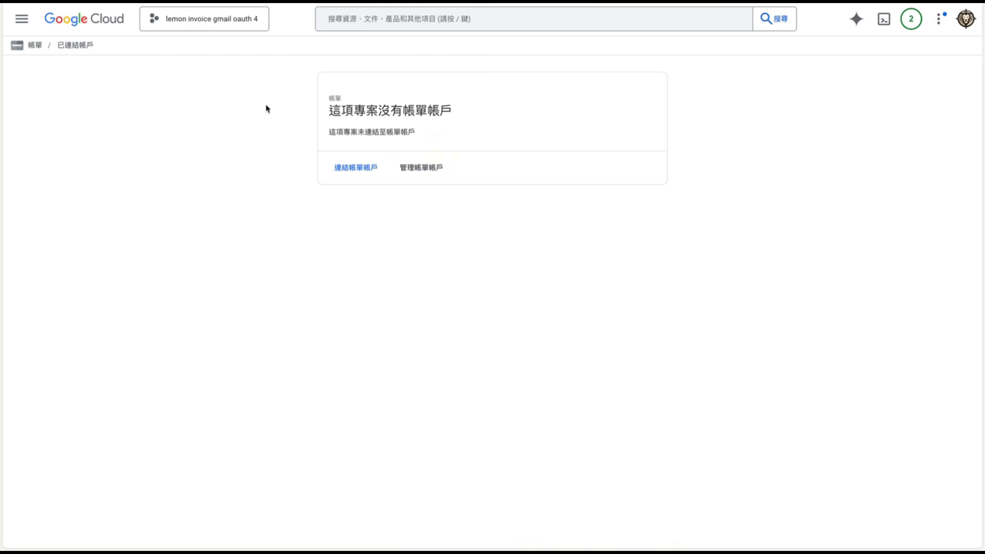
Open the API library from the project's APIs and services.
{"action": "left_click", "coordinate": [23, 24]}
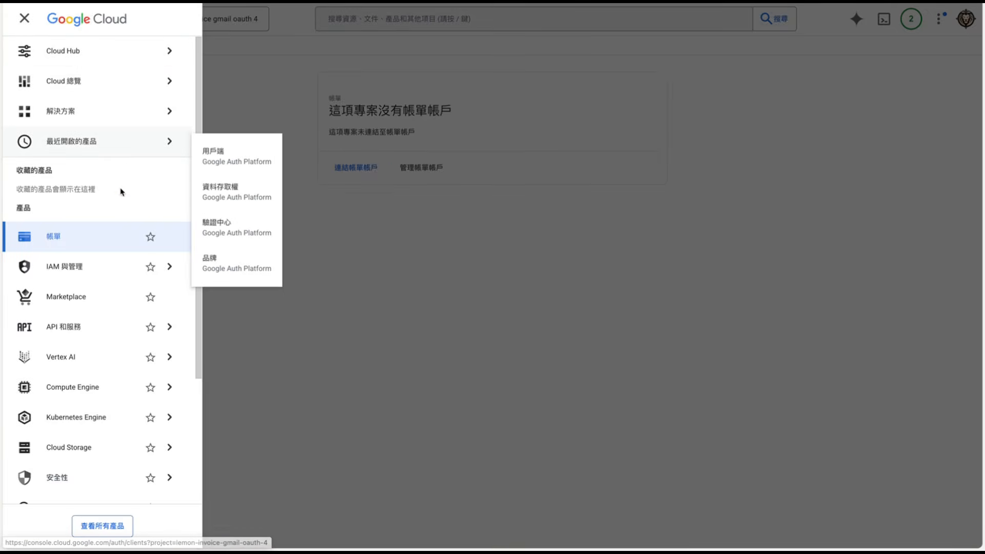
{"action": "left_click", "coordinate": [72, 327]}
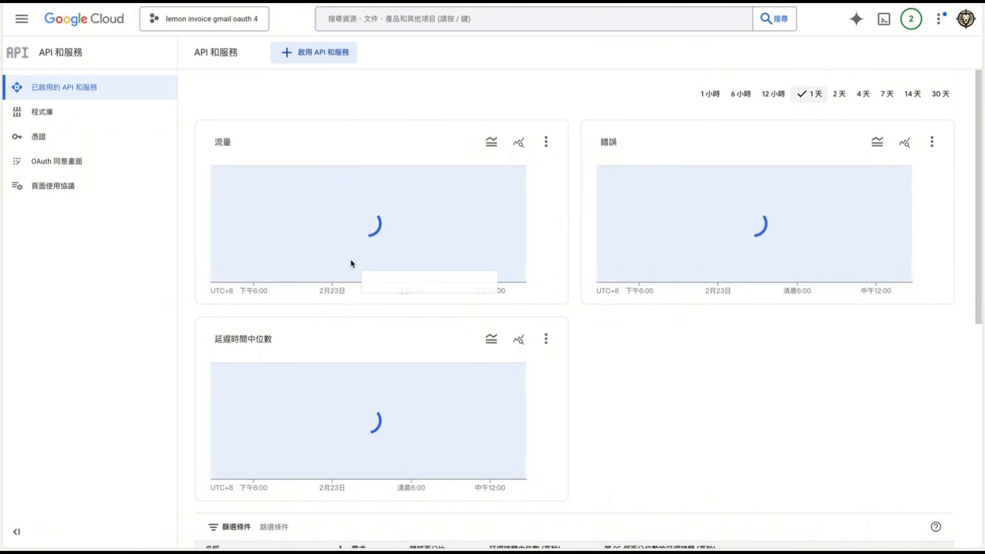
{"action": "left_click", "coordinate": [320, 54]}
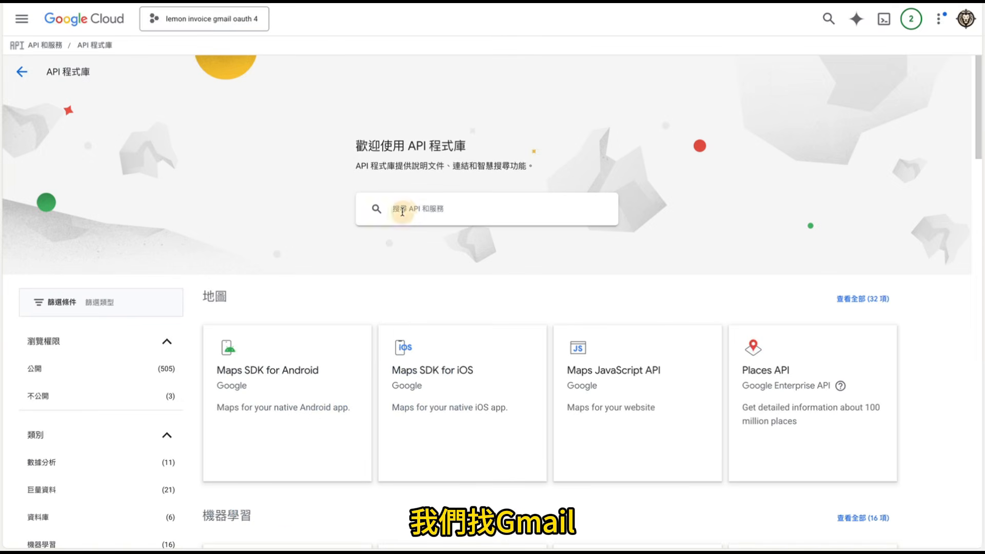
Search the API library for "gmail" and enable the Gmail API for the project.
{"action": "left_click", "coordinate": [398, 209]}
{"action": "type", "text": "gmail"}
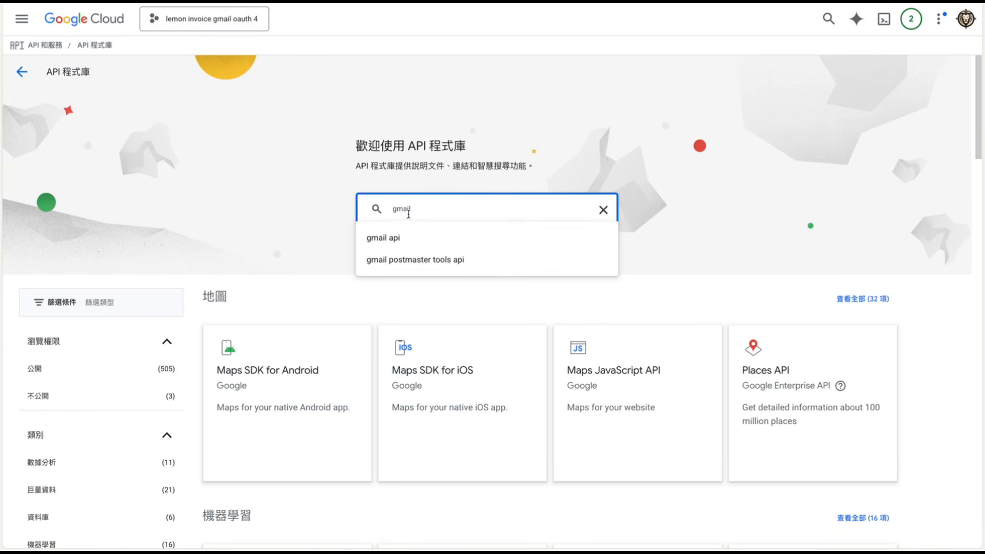
{"action": "left_click", "coordinate": [399, 239]}
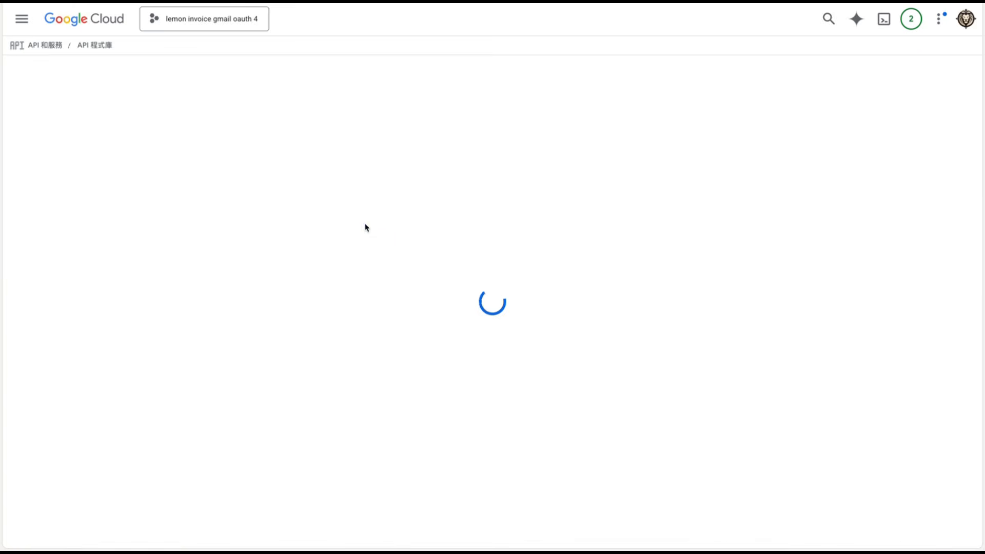
{"action": "left_click", "coordinate": [303, 192]}
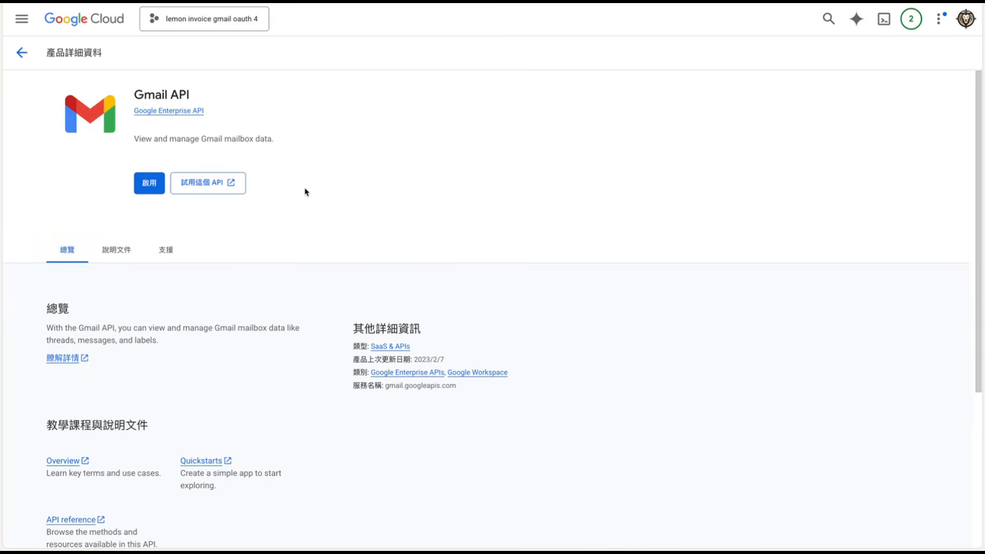
{"action": "left_click", "coordinate": [147, 182]}
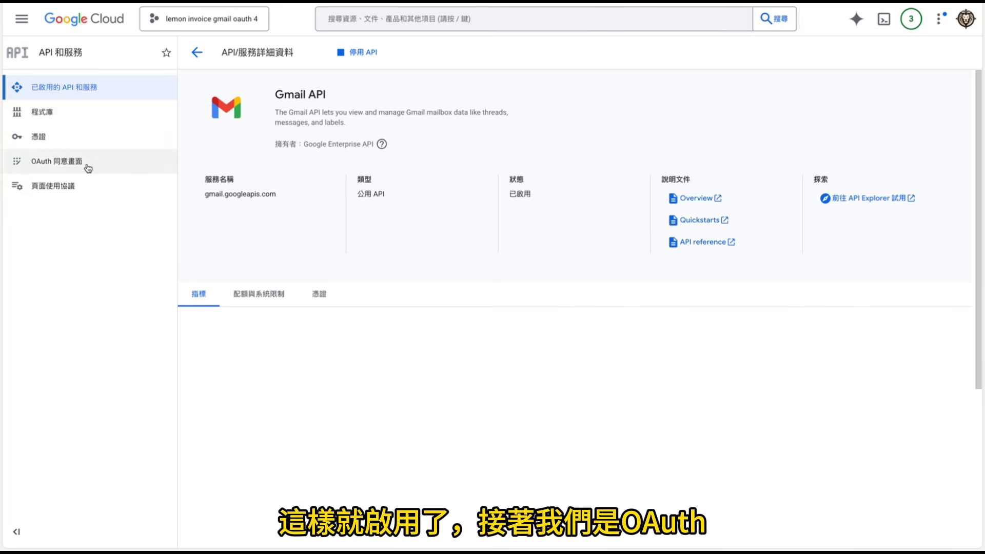
Open the OAuth consent screen's branding settings, review the app name, and select the account's address as the user support e-mail.
{"action": "left_click", "coordinate": [64, 162]}
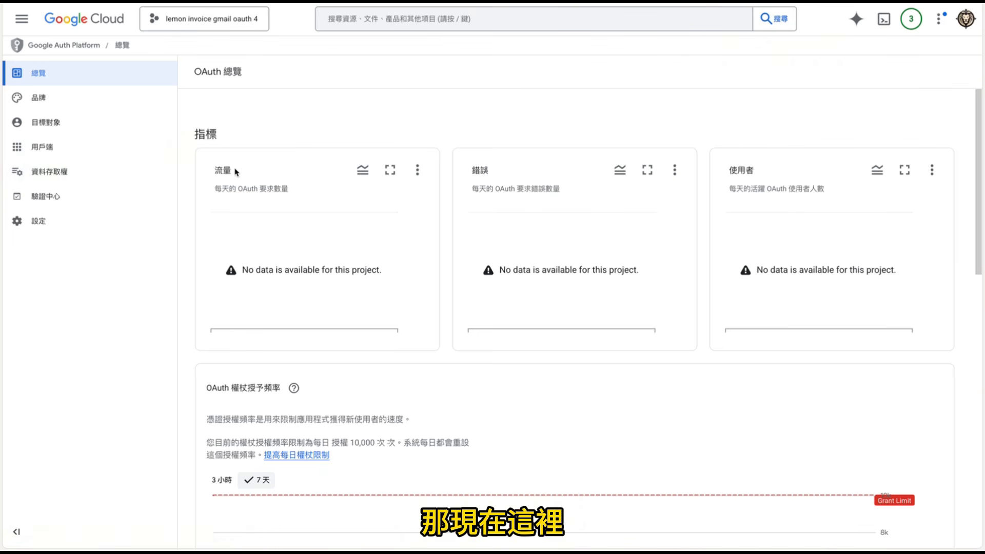
{"action": "scroll", "coordinate": [457, 312], "scroll_direction": "down", "scroll_amount": 2}
{"action": "scroll", "coordinate": [424, 270], "scroll_direction": "up", "scroll_amount": 2}
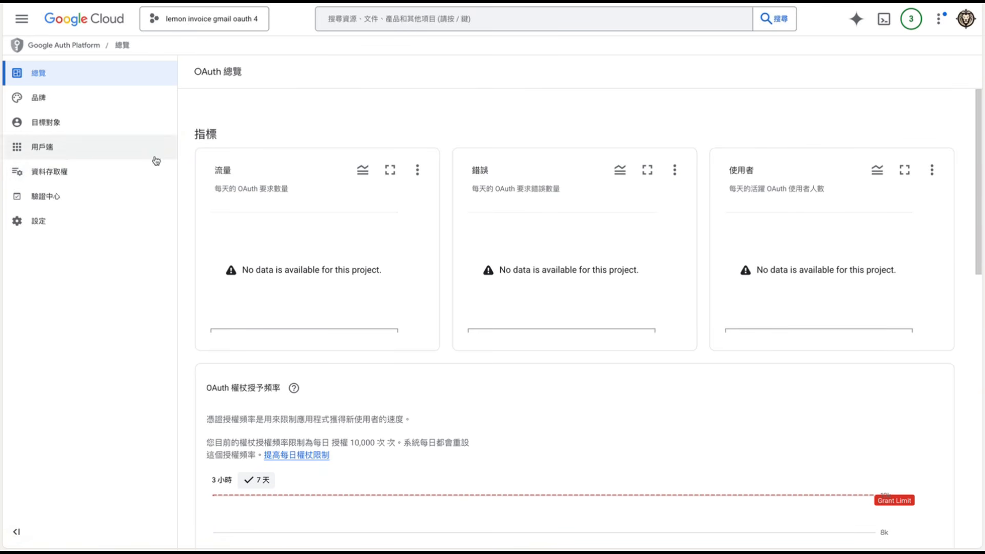
{"action": "left_click", "coordinate": [42, 102]}
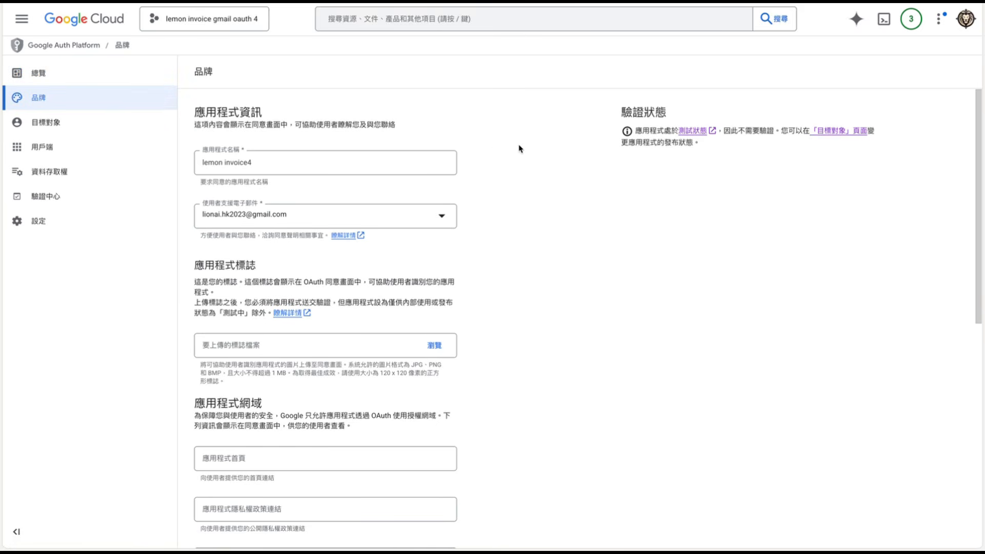
{"action": "left_click", "coordinate": [275, 164]}
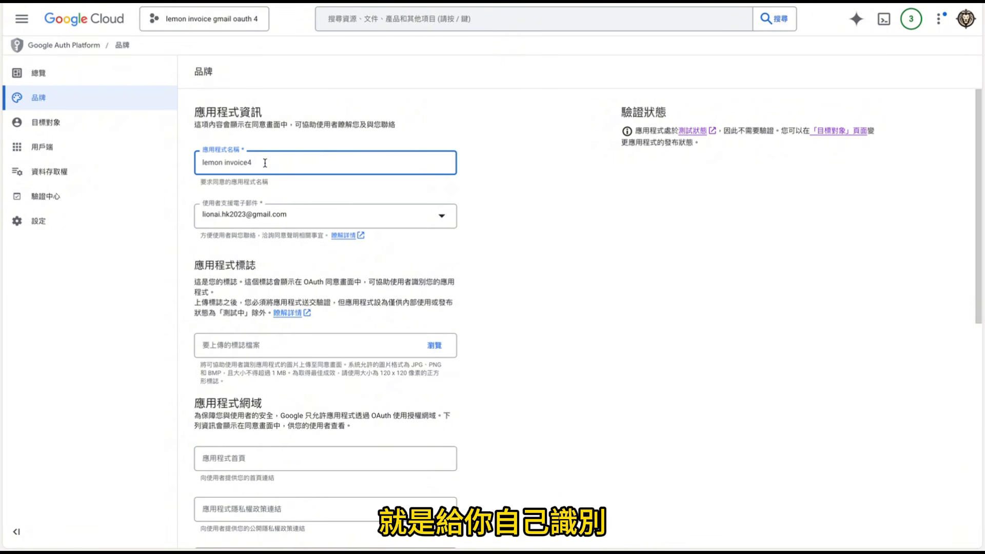
{"action": "left_click", "coordinate": [293, 218]}
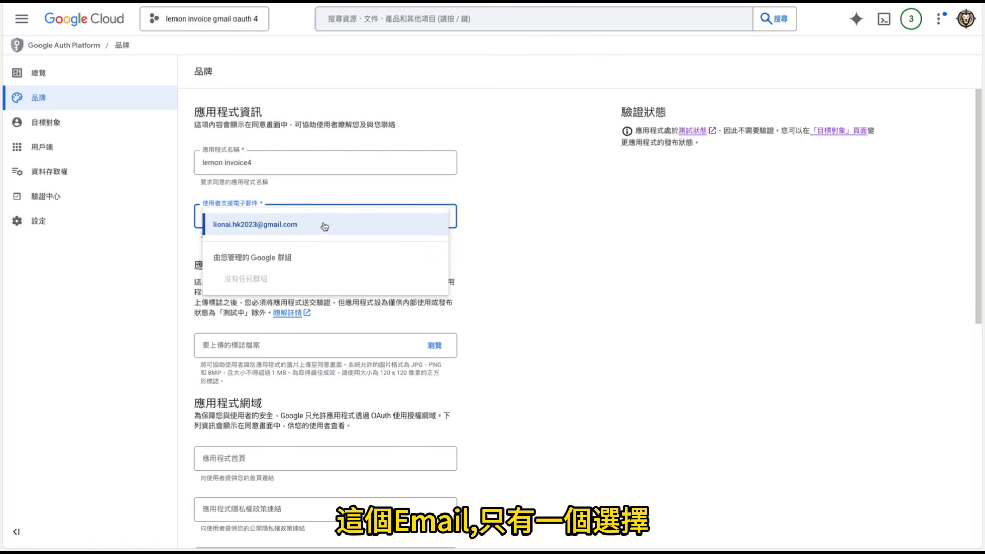
{"action": "left_click", "coordinate": [372, 232]}
Examine the authorized domains and the developer contact e-mail in the OAuth branding settings.
{"action": "scroll", "coordinate": [503, 213], "scroll_direction": "down", "scroll_amount": 1}
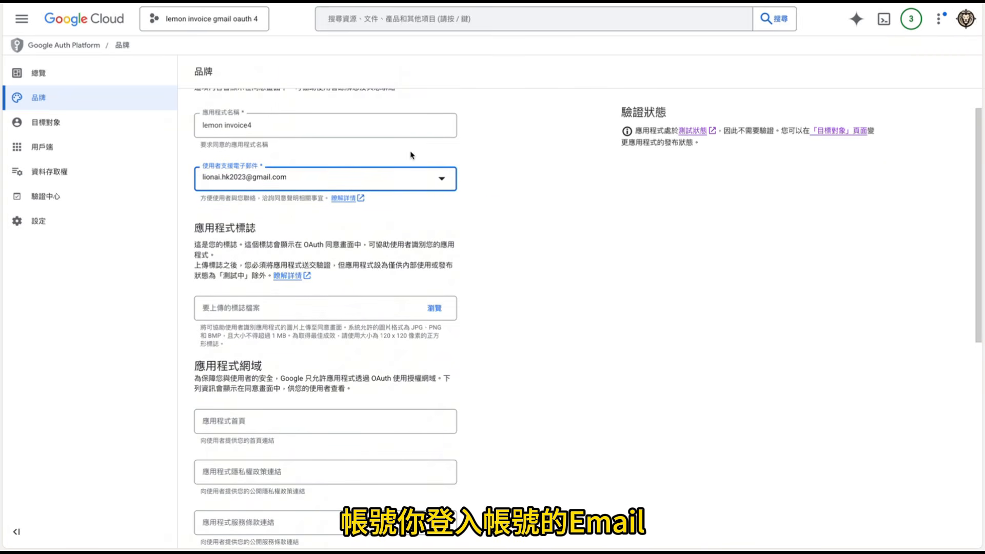
{"action": "scroll", "coordinate": [415, 237], "scroll_direction": "down", "scroll_amount": 7}
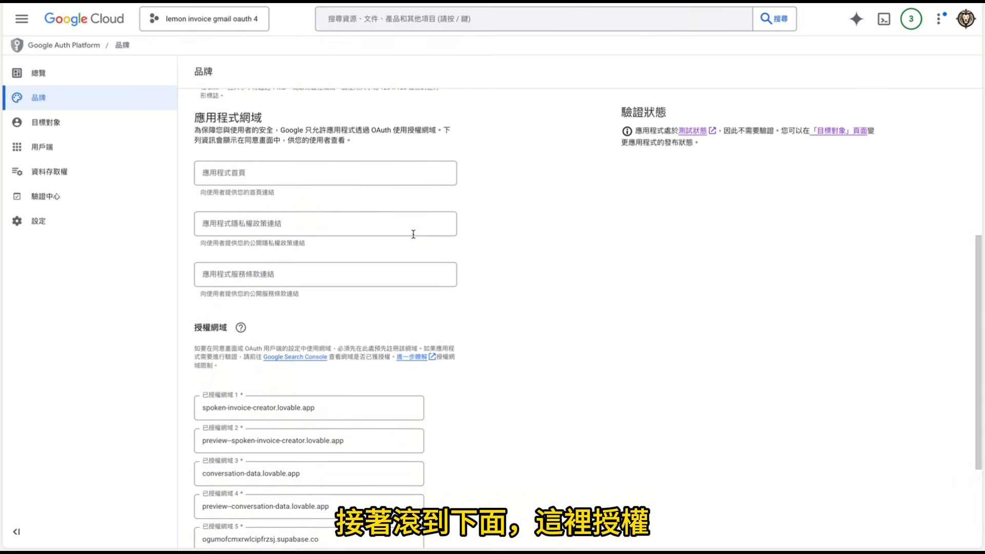
{"action": "scroll", "coordinate": [501, 255], "scroll_direction": "down", "scroll_amount": 2}
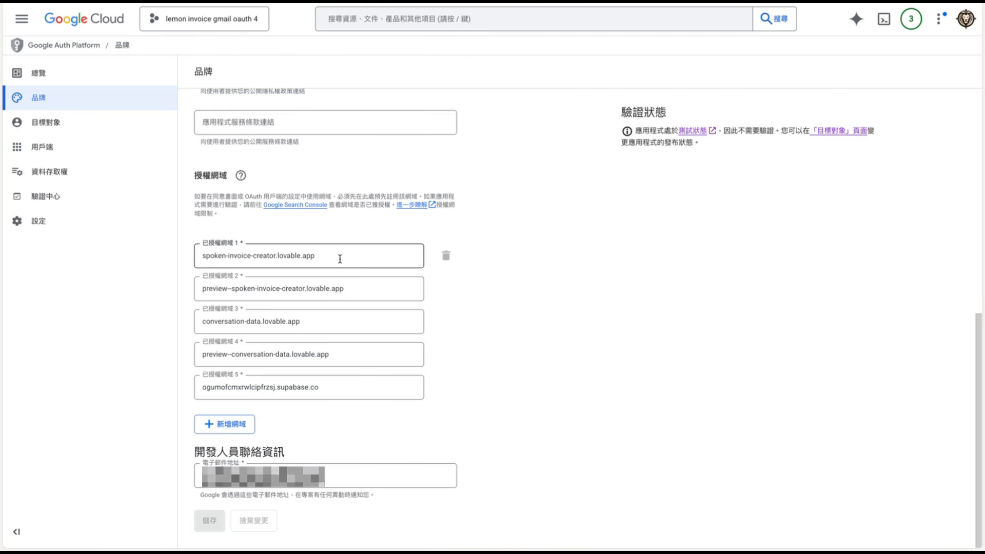
{"action": "left_click", "coordinate": [353, 283]}
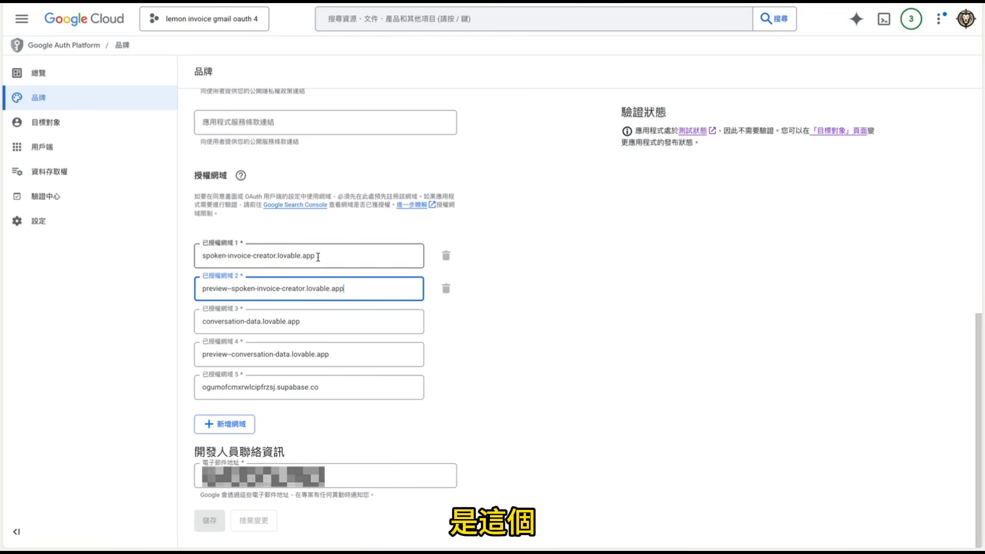
{"action": "left_click", "coordinate": [318, 256]}
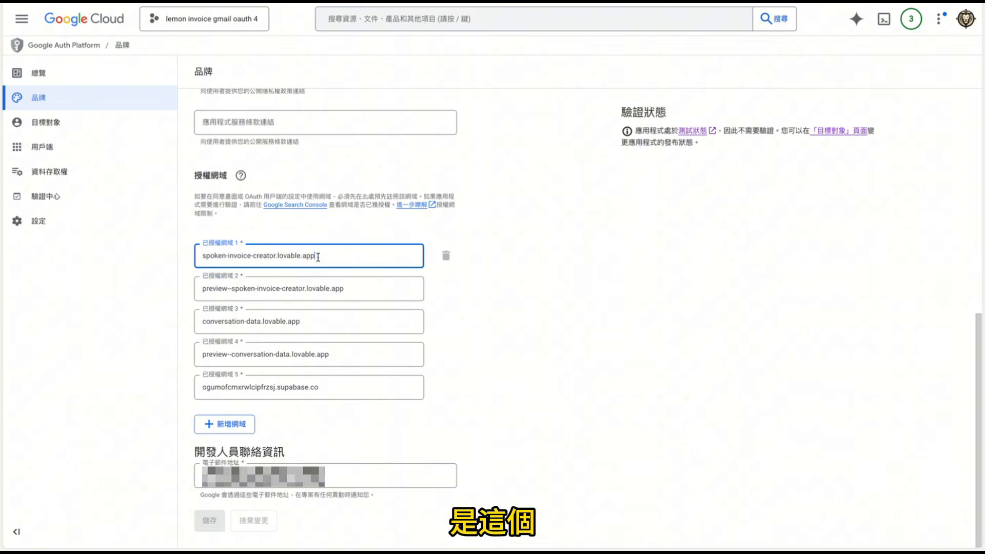
{"action": "left_click", "coordinate": [306, 319]}
{"action": "left_click", "coordinate": [349, 355]}
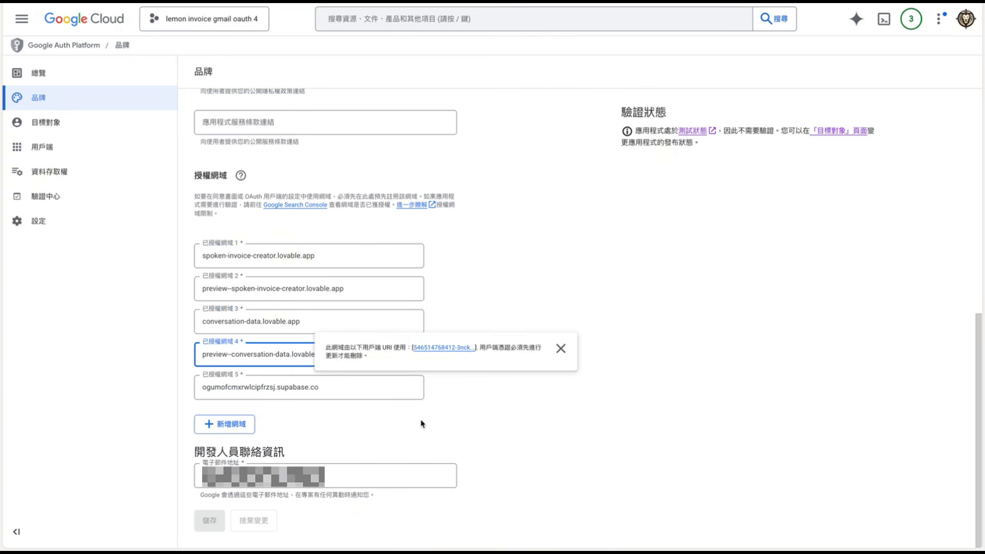
{"action": "left_click", "coordinate": [368, 469]}
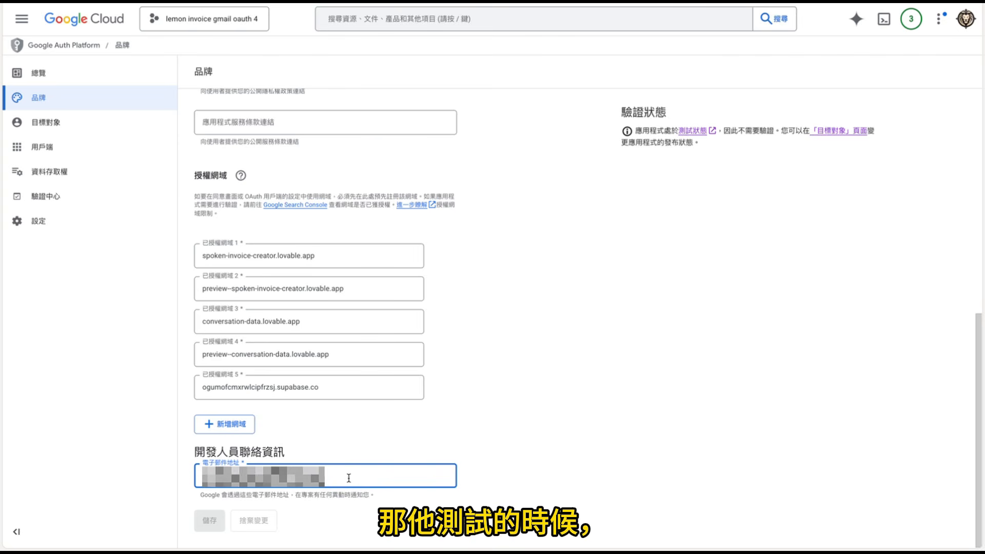
Review the OAuth audience's publishing status and test users, opening the form for adding test users and closing it without adding anyone.
{"action": "left_click", "coordinate": [49, 127]}
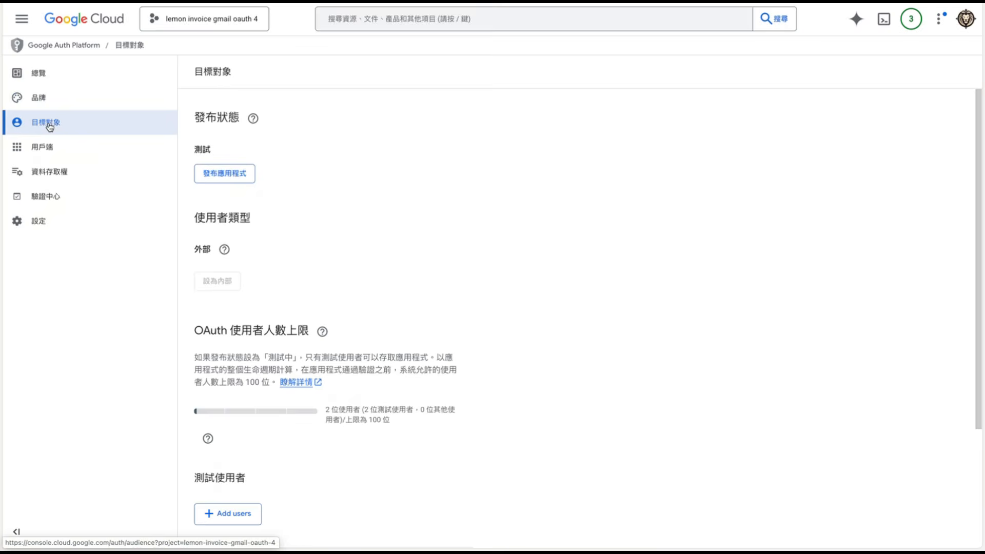
{"action": "scroll", "coordinate": [332, 190], "scroll_direction": "down", "scroll_amount": 1}
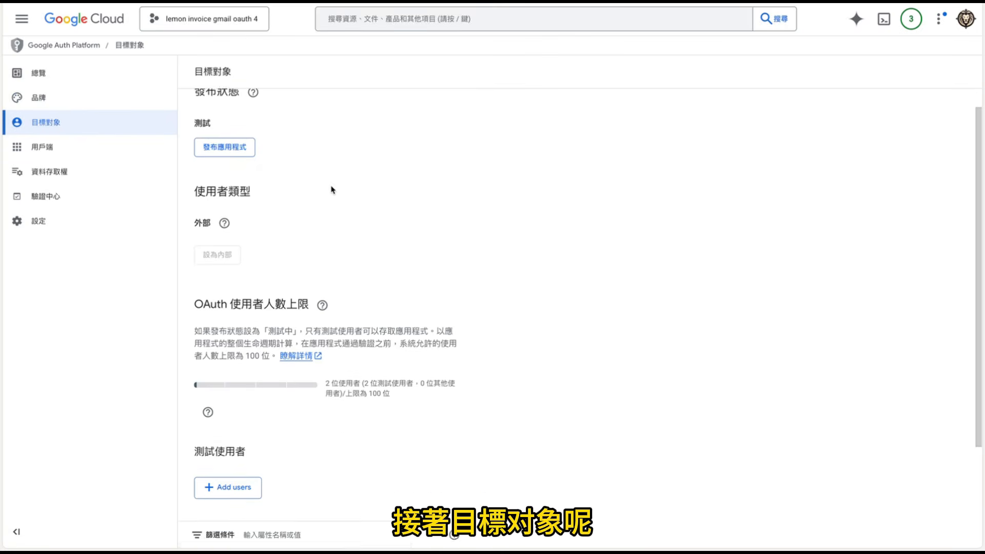
{"action": "scroll", "coordinate": [343, 194], "scroll_direction": "up", "scroll_amount": 1}
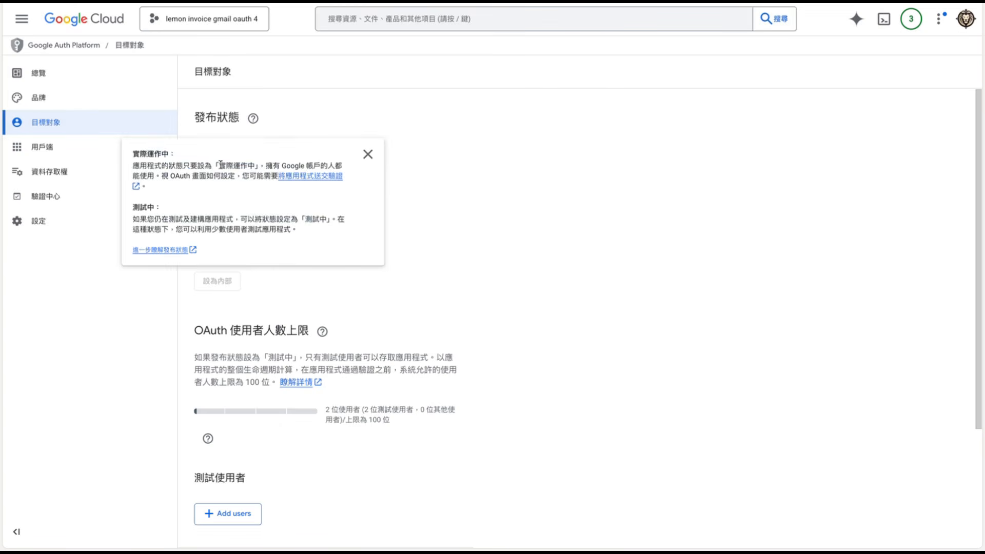
{"action": "scroll", "coordinate": [348, 192], "scroll_direction": "down", "scroll_amount": 4}
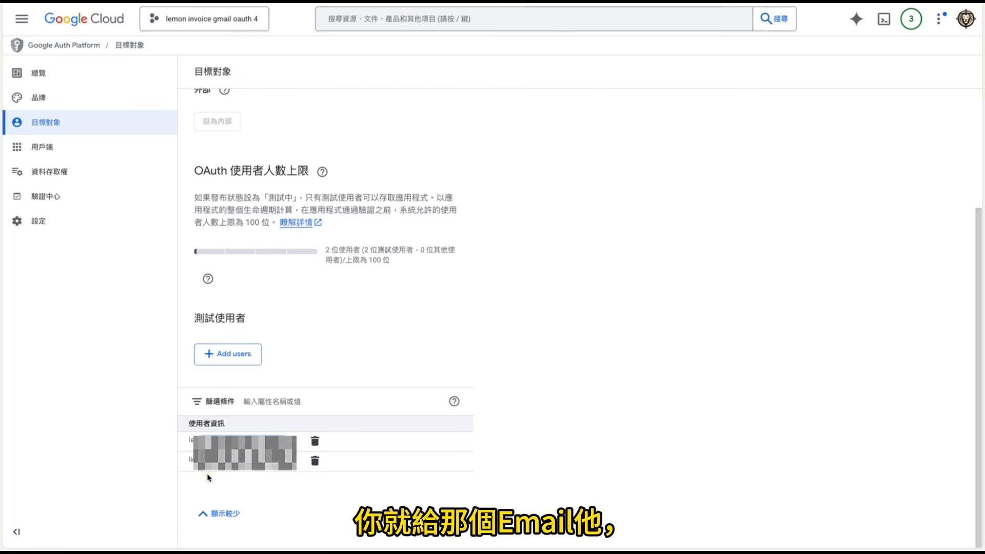
{"action": "left_click", "coordinate": [246, 361]}
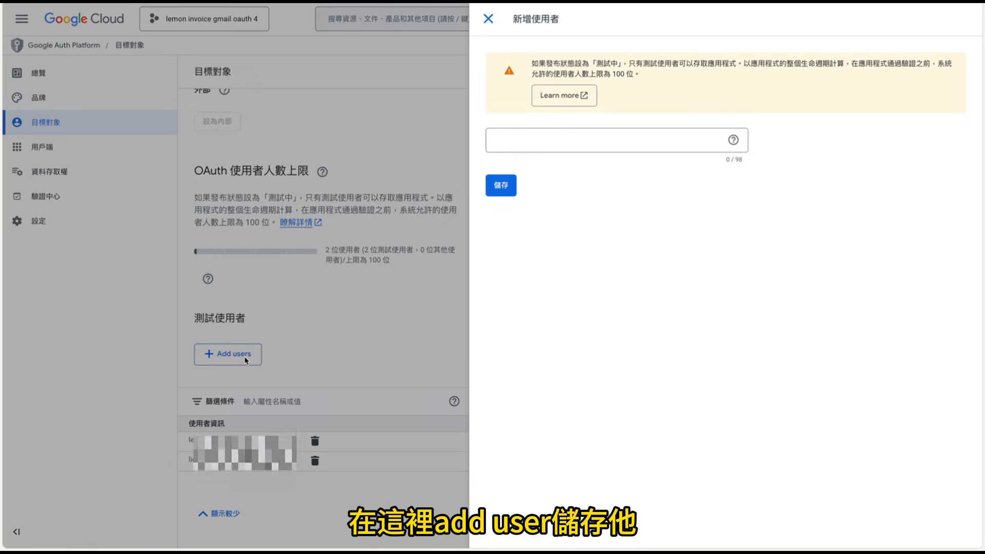
{"action": "left_click", "coordinate": [439, 302]}
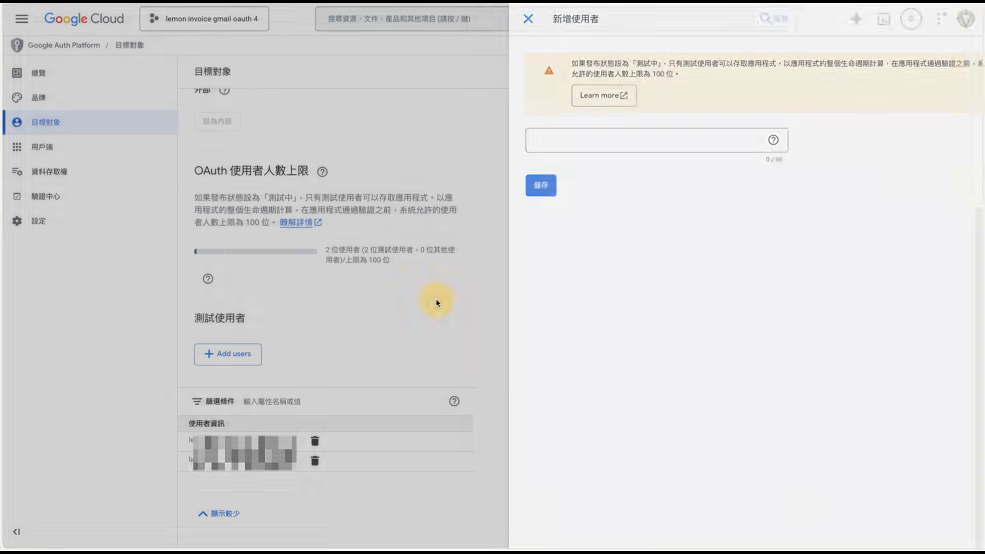
Open the Lemon Invoice 4 OAuth client and examine its authorized redirect URIs.
{"action": "left_click", "coordinate": [50, 149]}
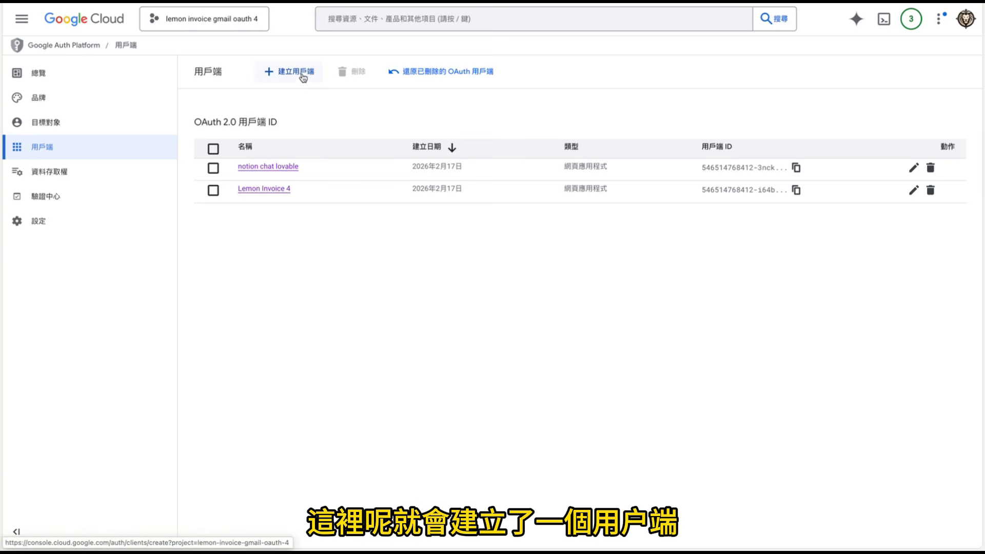
{"action": "left_click", "coordinate": [271, 189]}
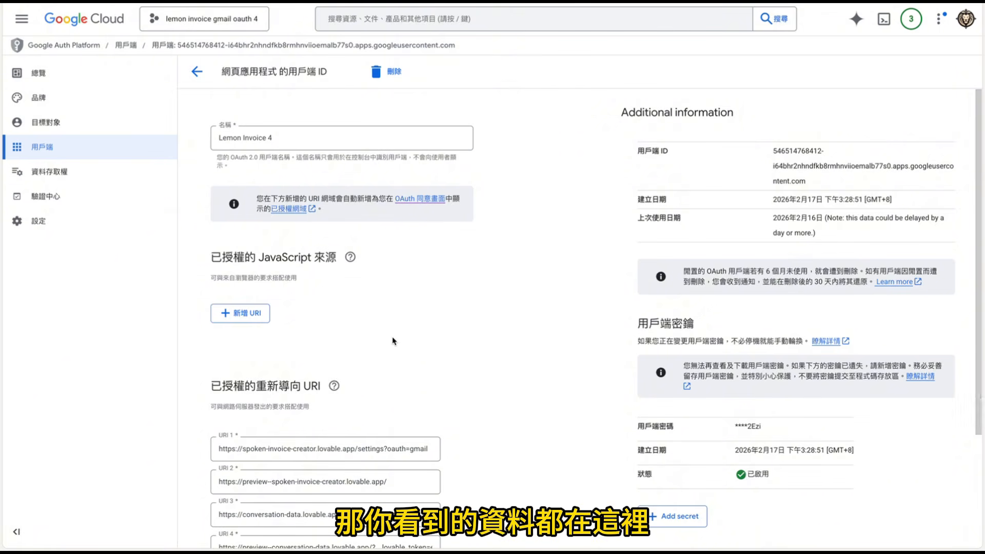
{"action": "scroll", "coordinate": [403, 356], "scroll_direction": "down", "scroll_amount": 3}
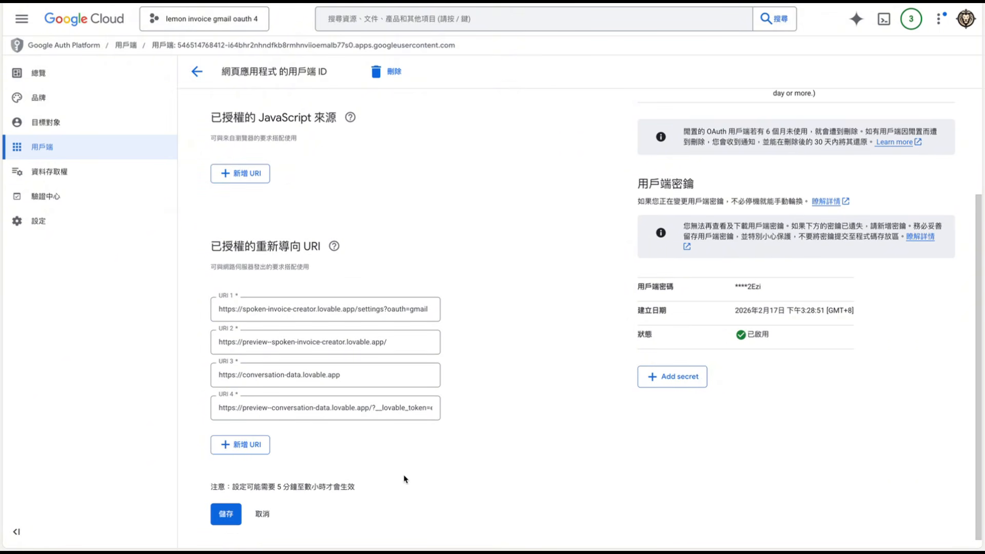
{"action": "scroll", "coordinate": [499, 407], "scroll_direction": "up", "scroll_amount": 3}
{"action": "scroll", "coordinate": [468, 367], "scroll_direction": "down", "scroll_amount": 3}
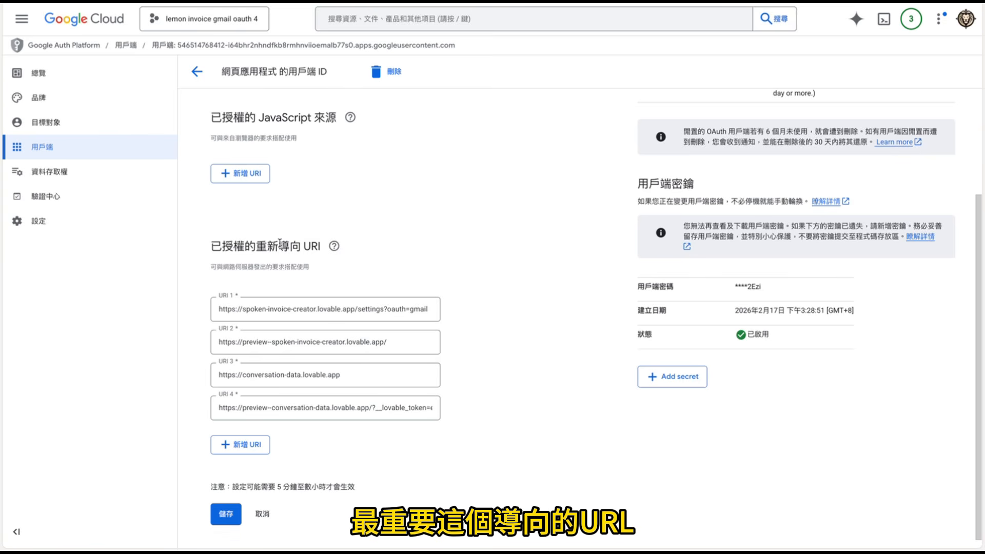
{"action": "left_click_drag", "start_coordinate": [283, 243], "coordinate": [321, 246]}
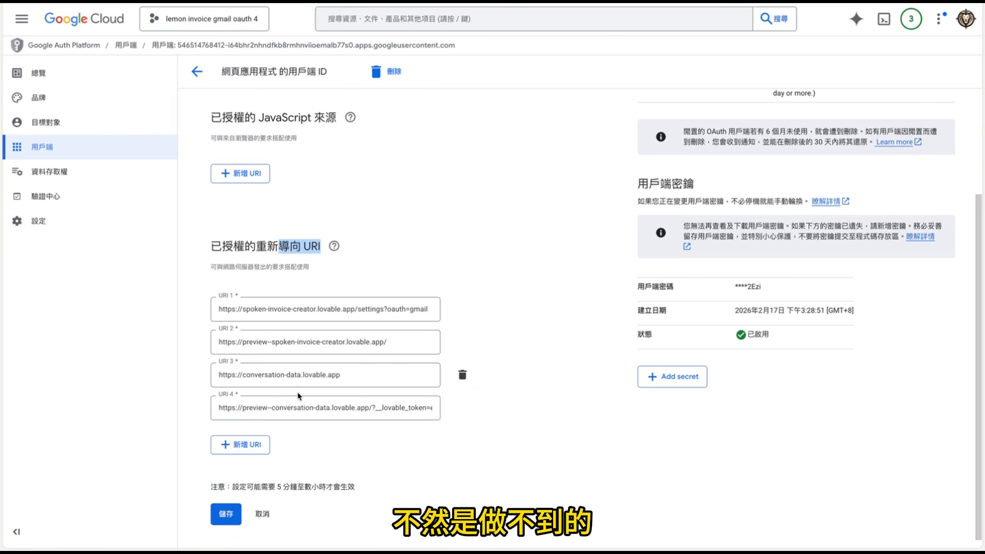
Examine the client ID and the masked client secret in the Lemon Invoice 4 client's additional information.
{"action": "scroll", "coordinate": [467, 284], "scroll_direction": "up", "scroll_amount": 3}
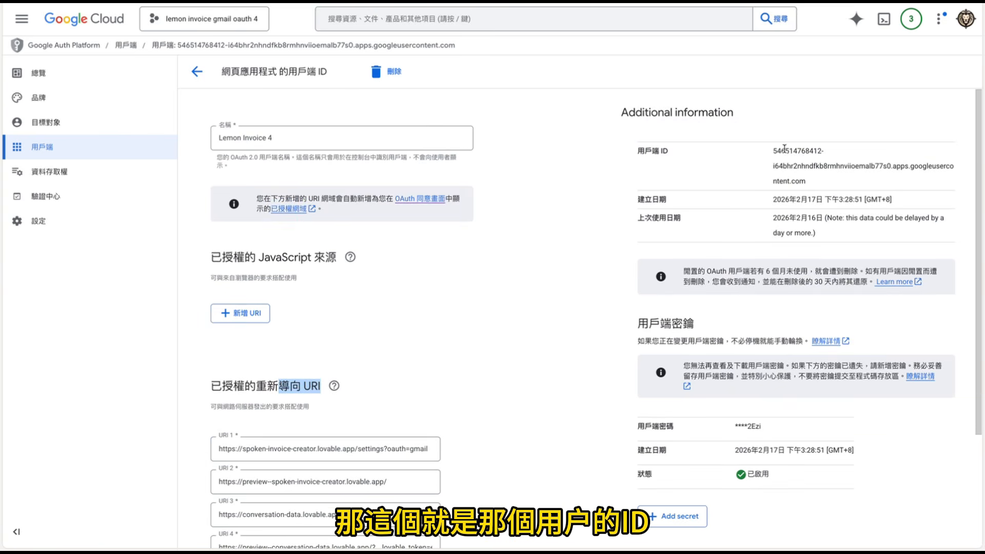
{"action": "left_click_drag", "start_coordinate": [772, 150], "coordinate": [822, 176]}
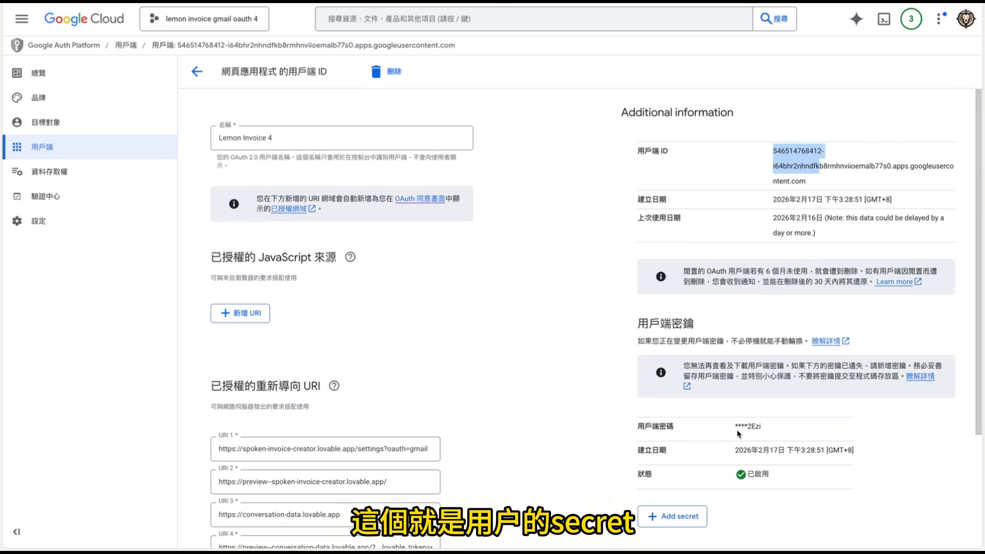
{"action": "left_click_drag", "start_coordinate": [735, 427], "coordinate": [767, 431]}
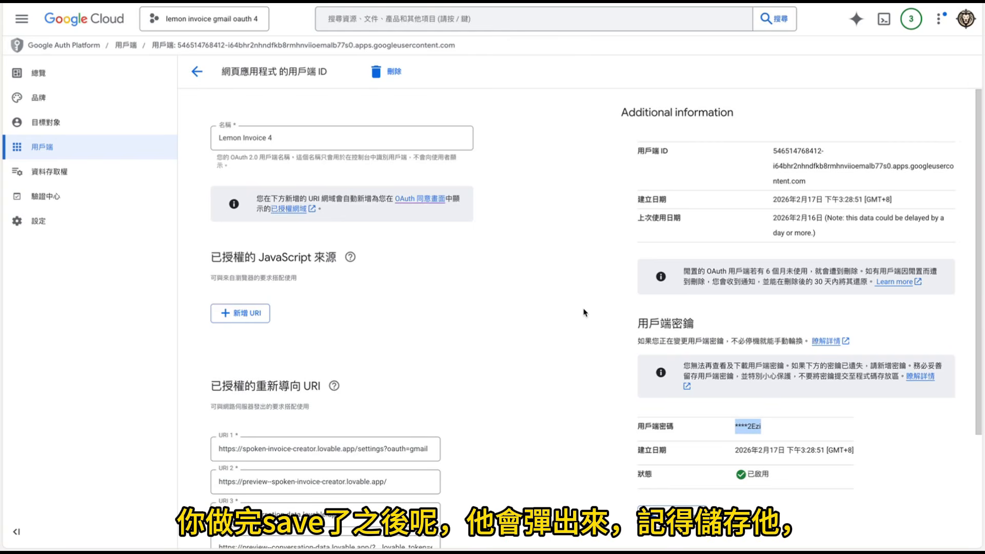
{"action": "scroll", "coordinate": [582, 310], "scroll_direction": "down", "scroll_amount": 3}
{"action": "left_click_drag", "start_coordinate": [761, 290], "coordinate": [743, 290]}
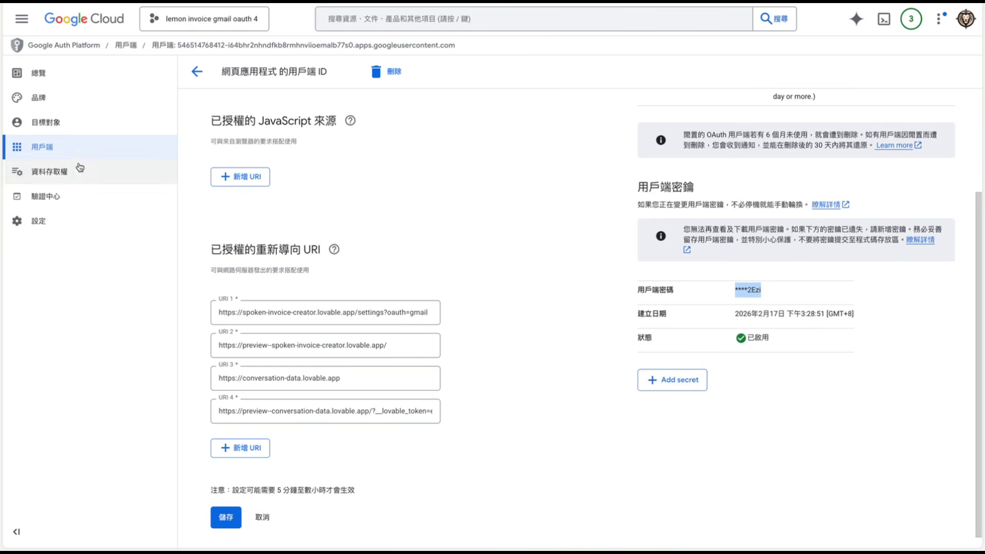
Open the data access scope selection, deselect the listed calendar scopes, and filter the scopes by Gmail API.
{"action": "left_click", "coordinate": [55, 173]}
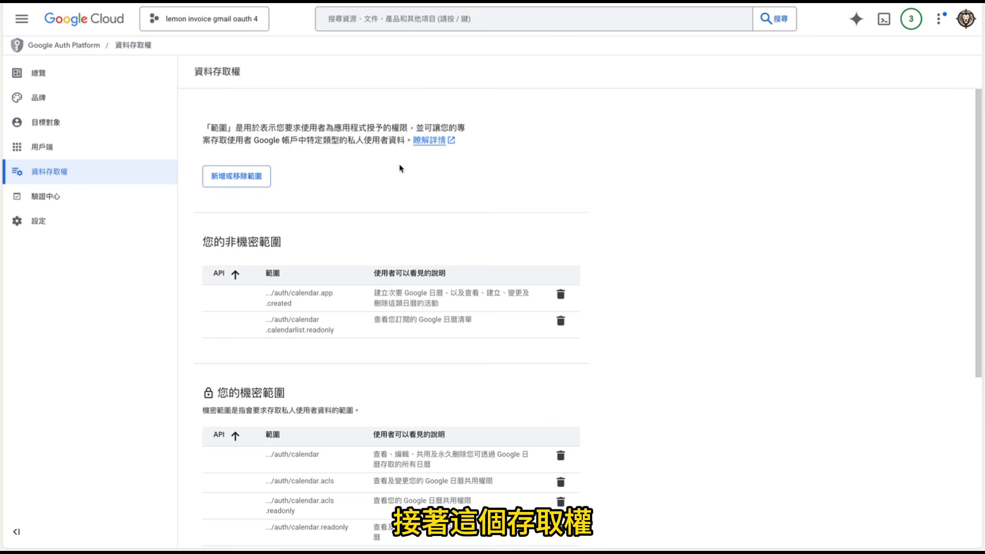
{"action": "left_click", "coordinate": [238, 176]}
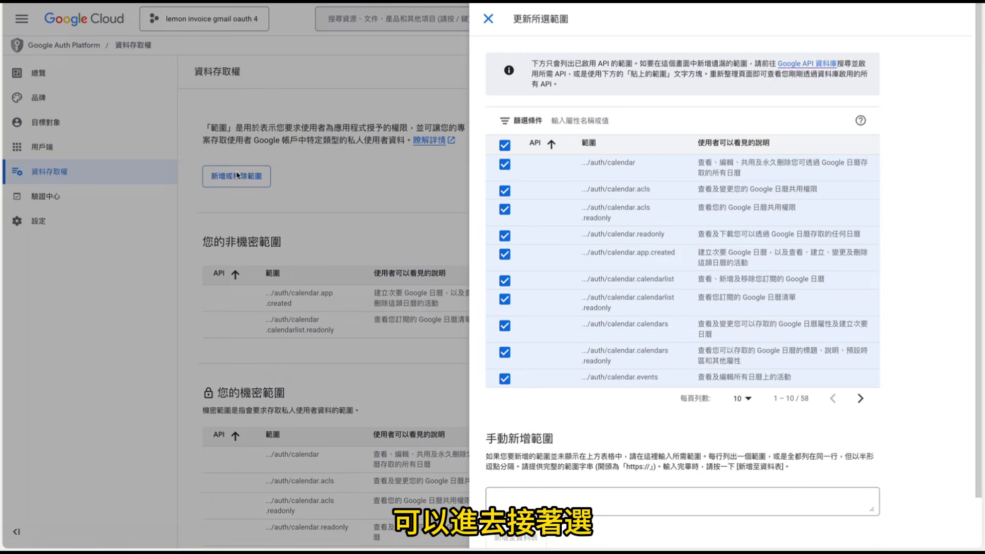
{"action": "left_click", "coordinate": [575, 121]}
{"action": "left_click", "coordinate": [505, 145]}
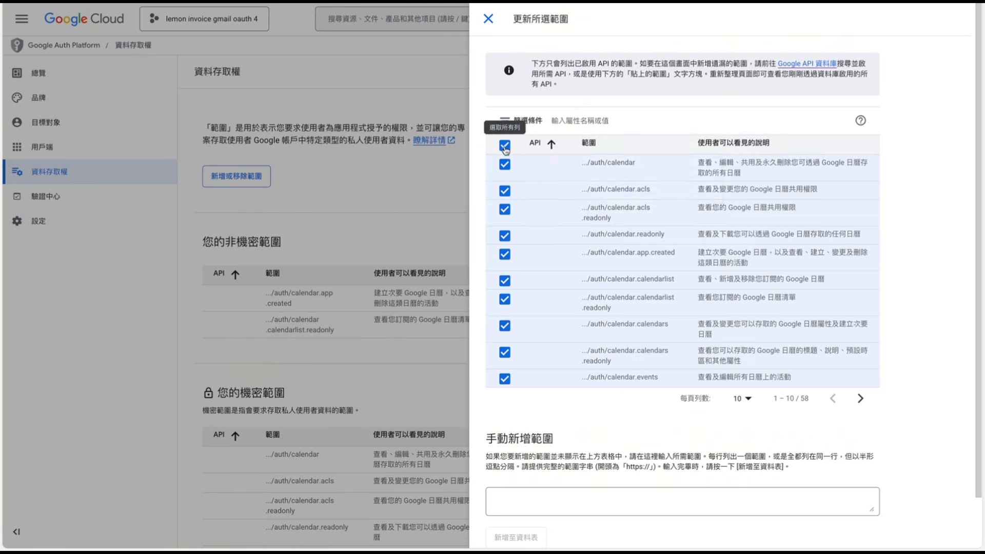
{"action": "left_click", "coordinate": [505, 145]}
{"action": "left_click", "coordinate": [565, 120]}
{"action": "type", "text": "gm"}
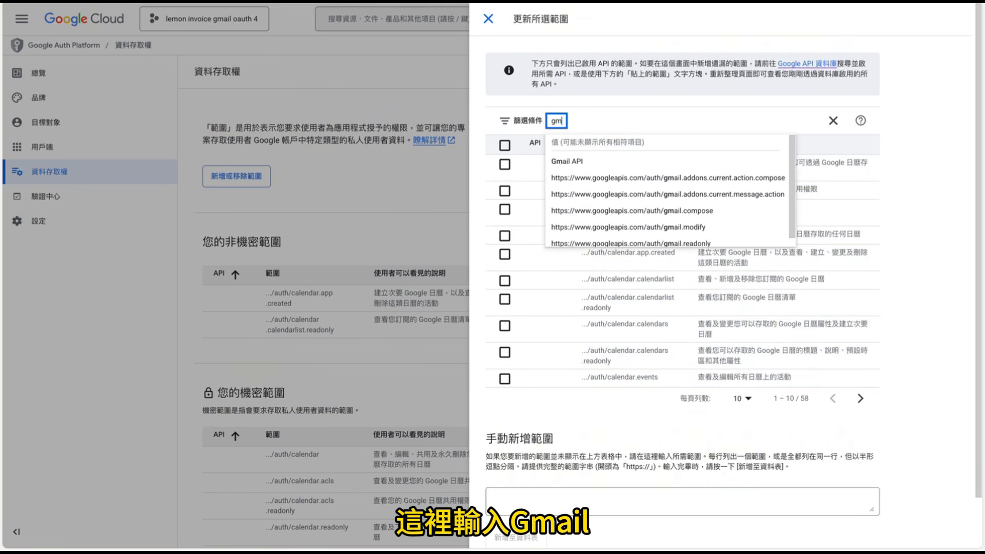
{"action": "left_click", "coordinate": [567, 161]}
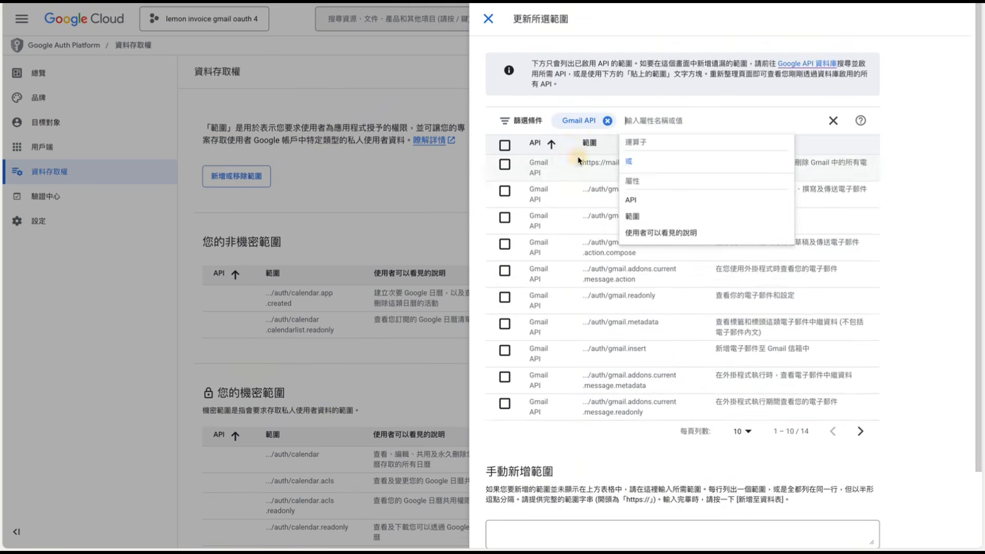
Select all the Gmail API scopes listed on the first page and update the project's selected scopes.
{"action": "left_click", "coordinate": [504, 145]}
{"action": "left_click", "coordinate": [504, 145]}
{"action": "scroll", "coordinate": [546, 401], "scroll_direction": "down", "scroll_amount": 3}
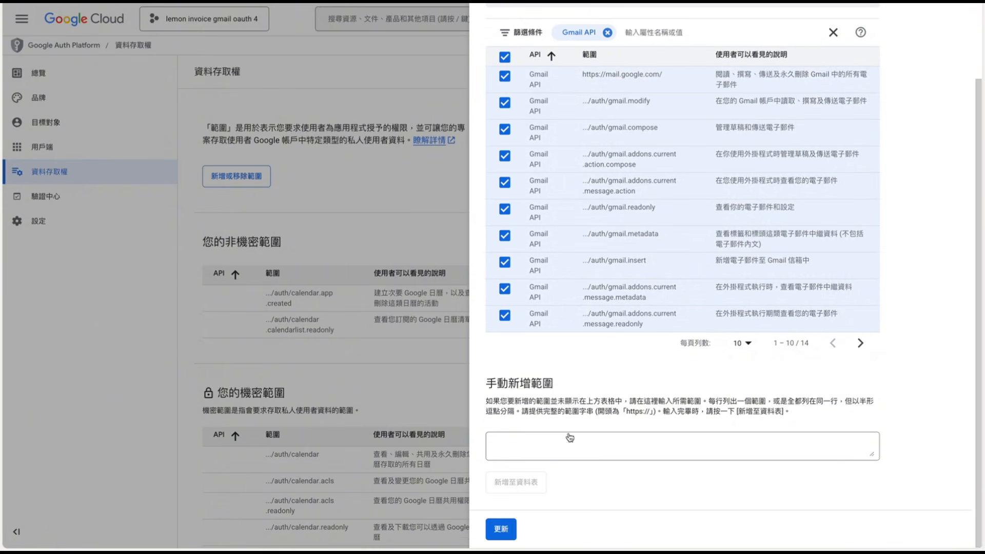
{"action": "left_click", "coordinate": [502, 527]}
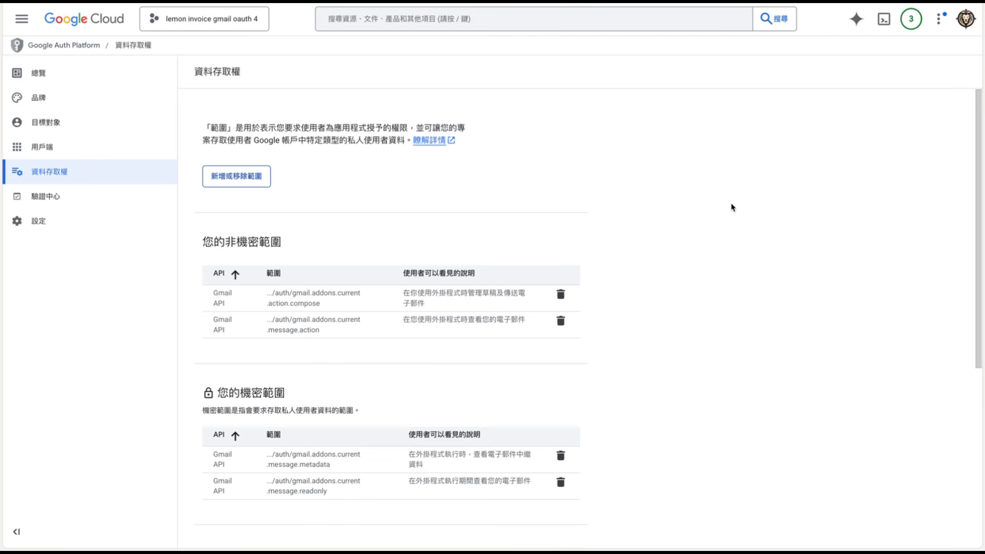
{"action": "scroll", "coordinate": [671, 281], "scroll_direction": "down", "scroll_amount": 6}
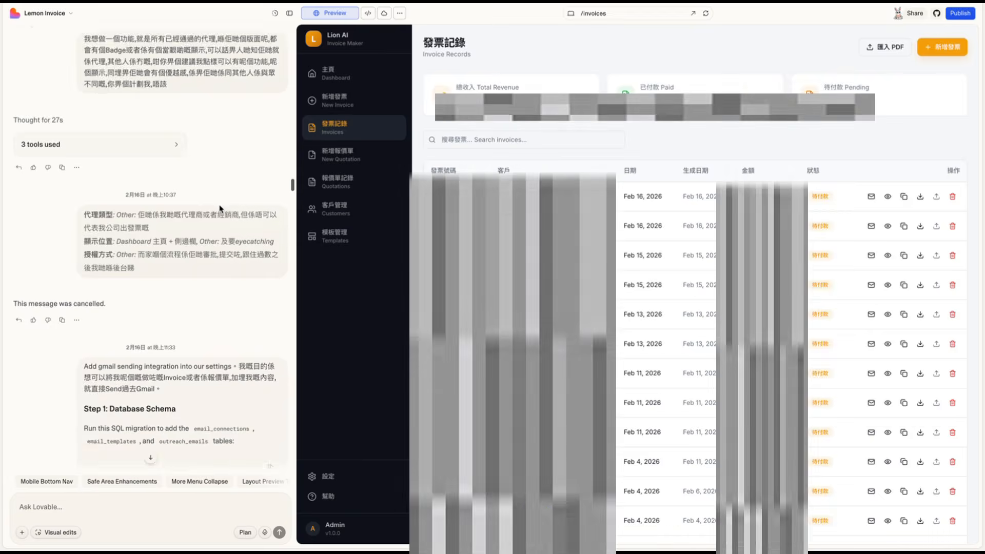
Switch to Lovable and examine the "Add gmail sending integration into our settings" request in the chat history.
{"action": "scroll", "coordinate": [165, 203], "scroll_direction": "down", "scroll_amount": 3}
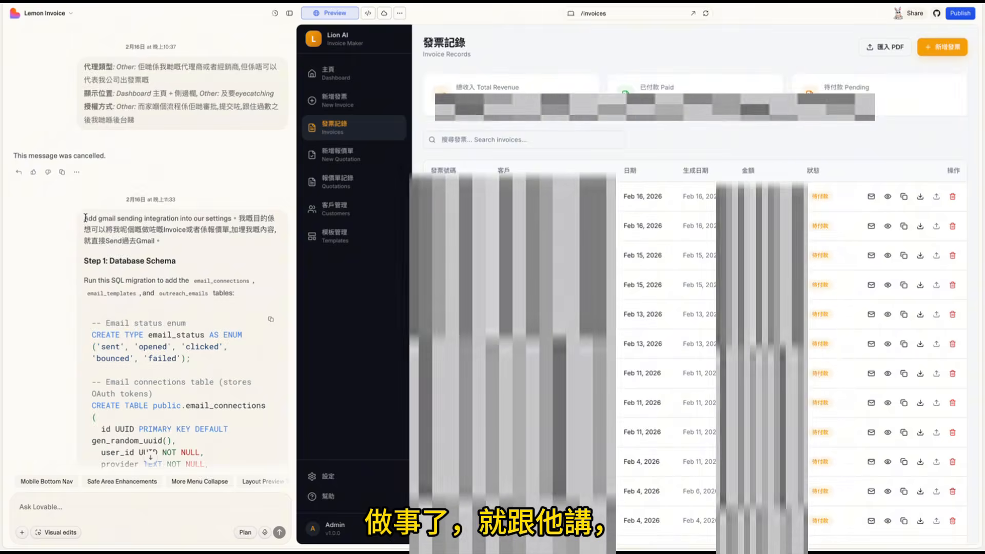
{"action": "left_click_drag", "start_coordinate": [89, 218], "coordinate": [236, 221]}
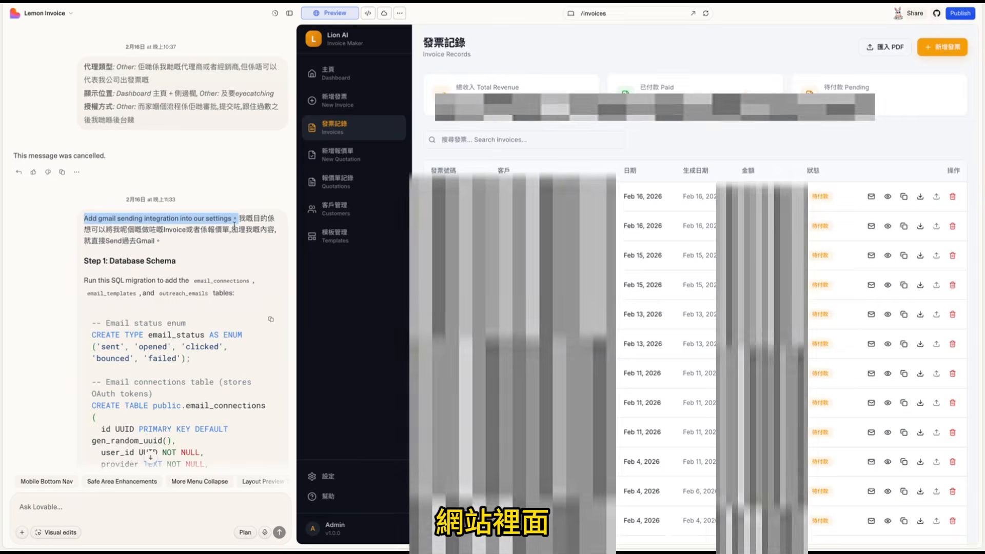
{"action": "left_click", "coordinate": [248, 218]}
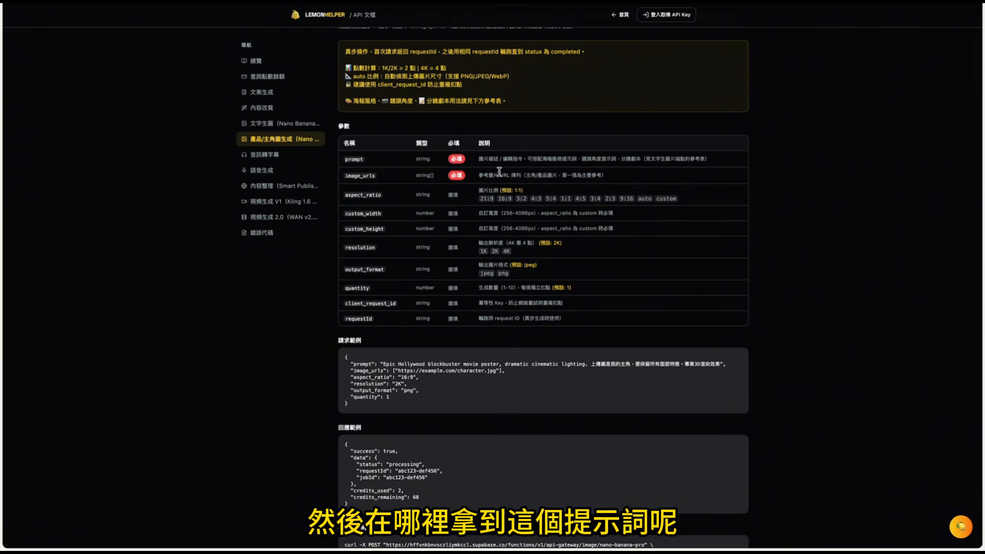
Enter Lemon Helper from its API documentation, open prompt management, and expand the Gmail Integration prompt to read it.
{"action": "left_click", "coordinate": [666, 14]}
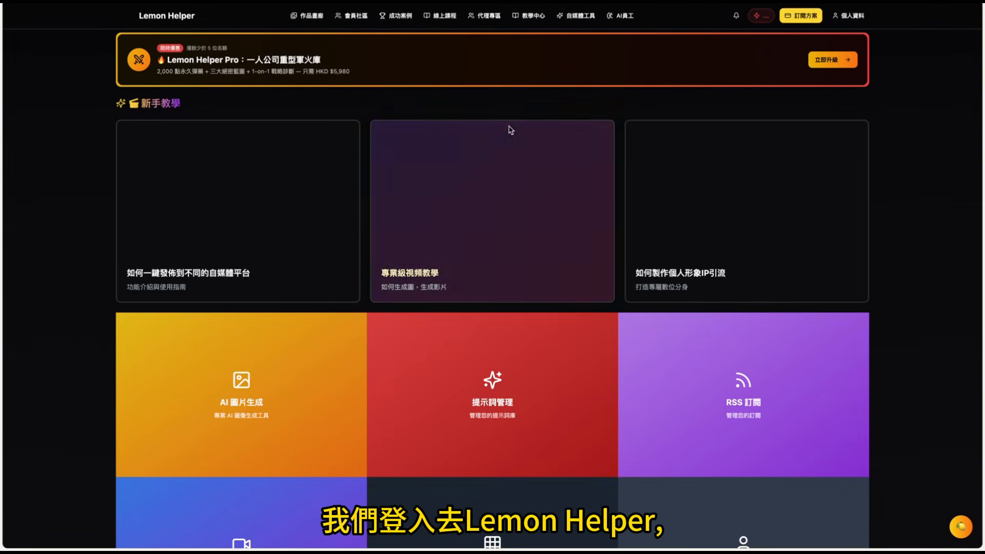
{"action": "left_click", "coordinate": [581, 16]}
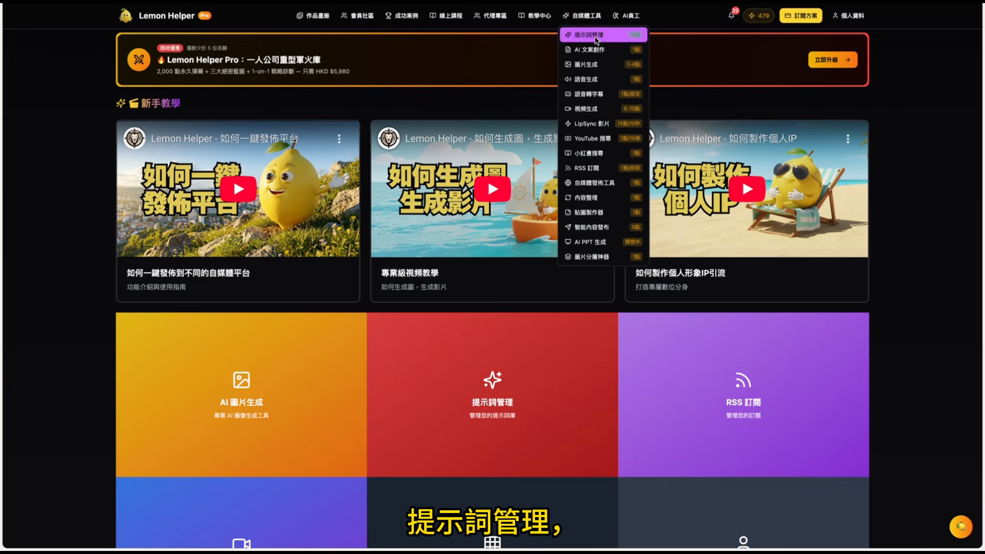
{"action": "left_click", "coordinate": [593, 35]}
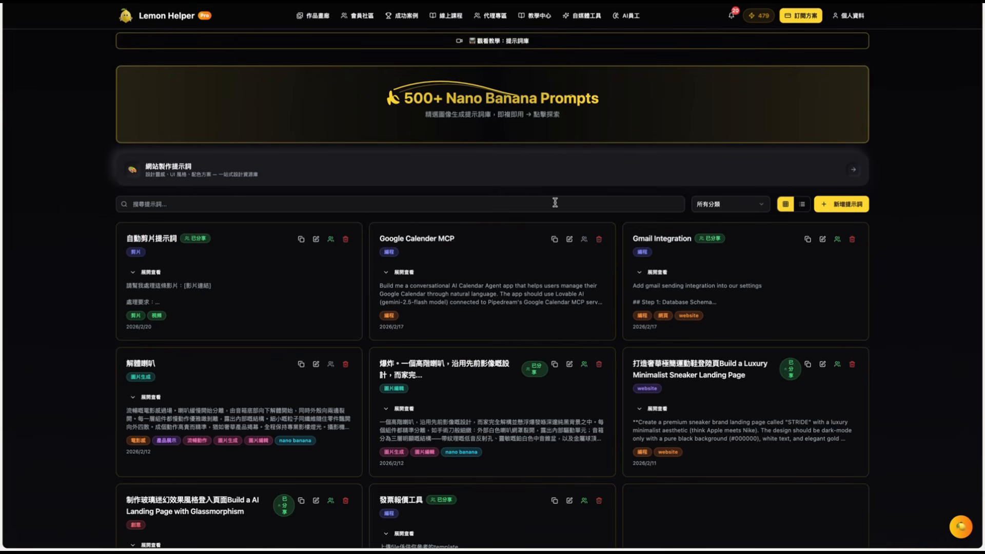
{"action": "scroll", "coordinate": [542, 201], "scroll_direction": "down", "scroll_amount": 3}
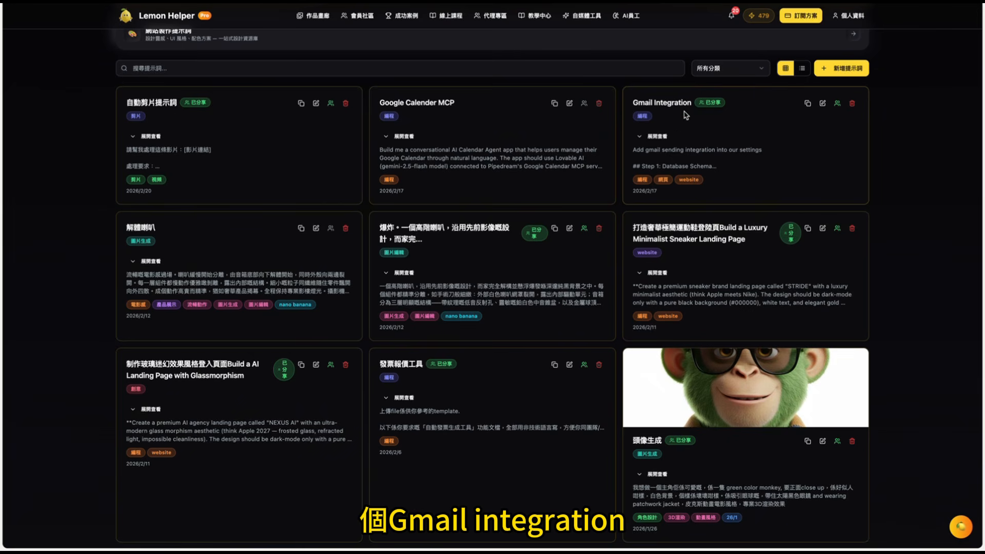
{"action": "left_click", "coordinate": [655, 137]}
{"action": "scroll", "coordinate": [728, 267], "scroll_direction": "down", "scroll_amount": 8}
{"action": "scroll", "coordinate": [738, 277], "scroll_direction": "up", "scroll_amount": 12}
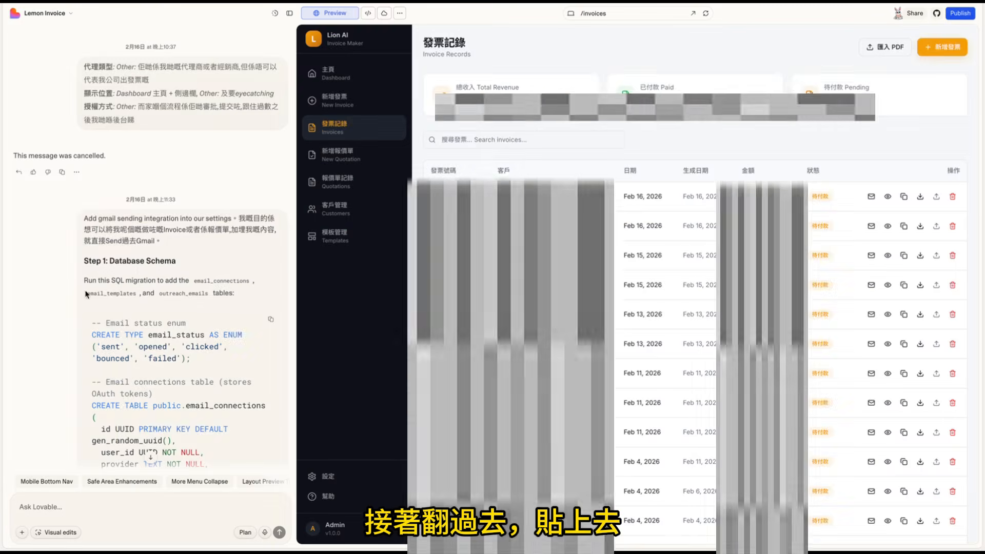
Switch back to Lovable and read through the Gmail integration prompt's database schema, edge function and email connection code in the chat.
{"action": "scroll", "coordinate": [170, 303], "scroll_direction": "down", "scroll_amount": 20}
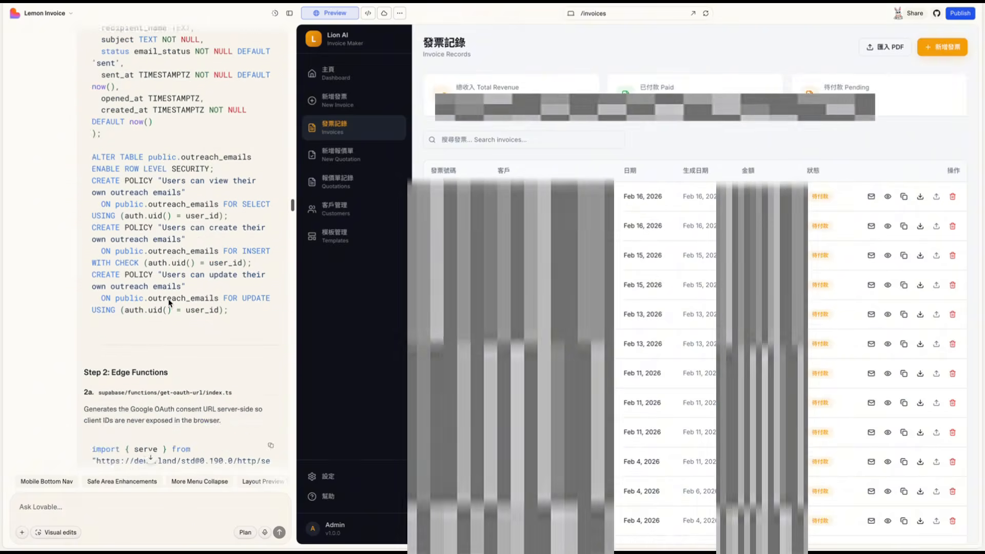
{"action": "scroll", "coordinate": [169, 303], "scroll_direction": "down", "scroll_amount": 20}
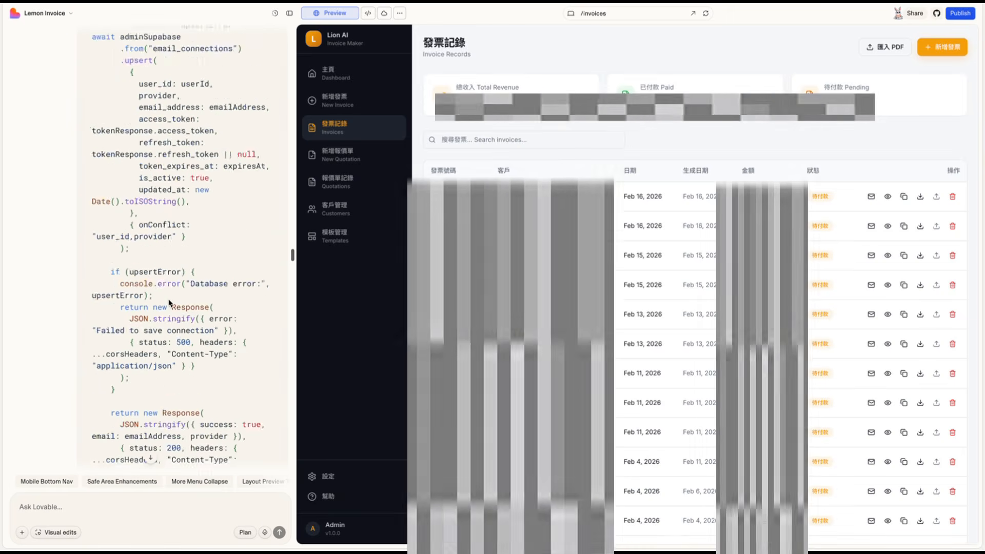
{"action": "scroll", "coordinate": [170, 303], "scroll_direction": "down", "scroll_amount": 20}
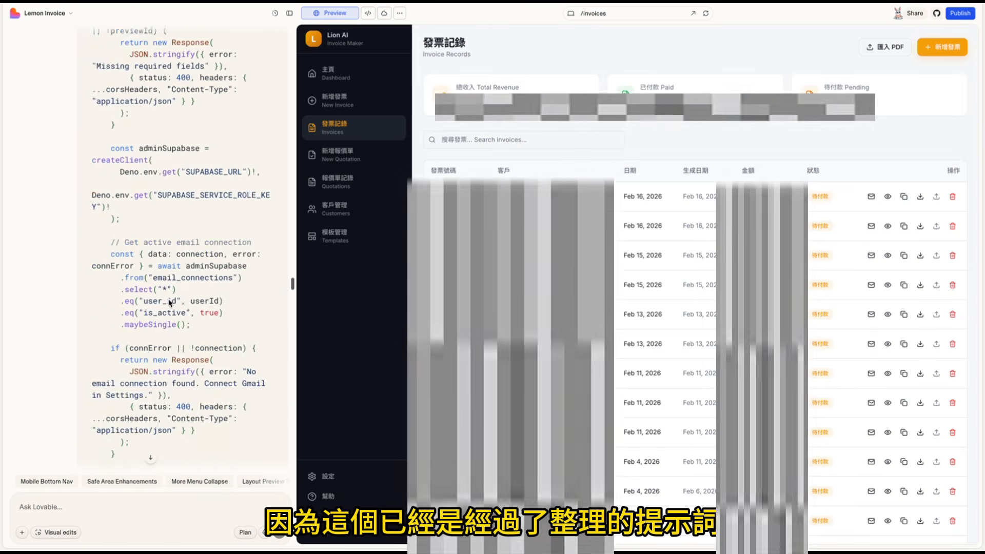
{"action": "scroll", "coordinate": [170, 303], "scroll_direction": "down", "scroll_amount": 20}
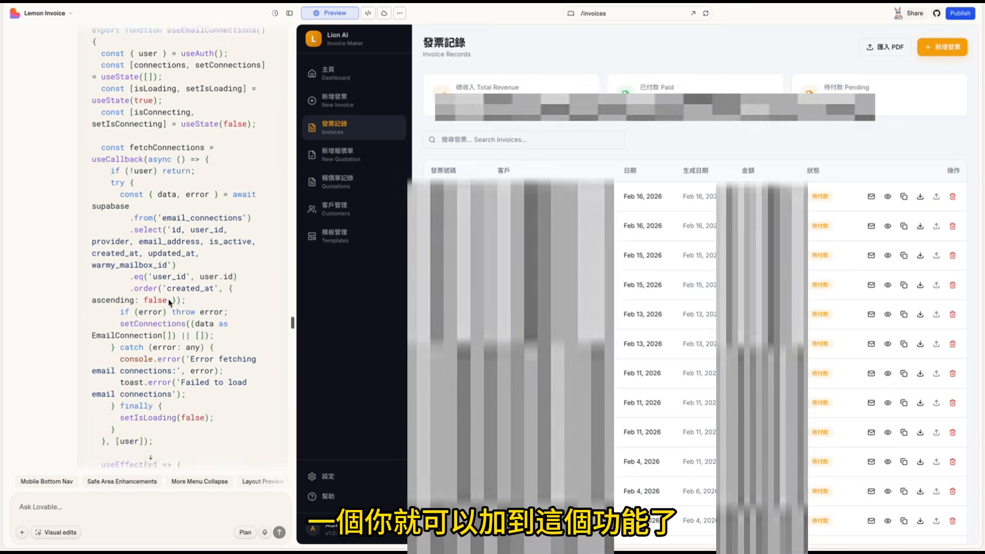
Skim the rest of the Gmail integration prompt and read the chat replies down to the backend functions summary.
{"action": "scroll", "coordinate": [169, 303], "scroll_direction": "down", "scroll_amount": 20}
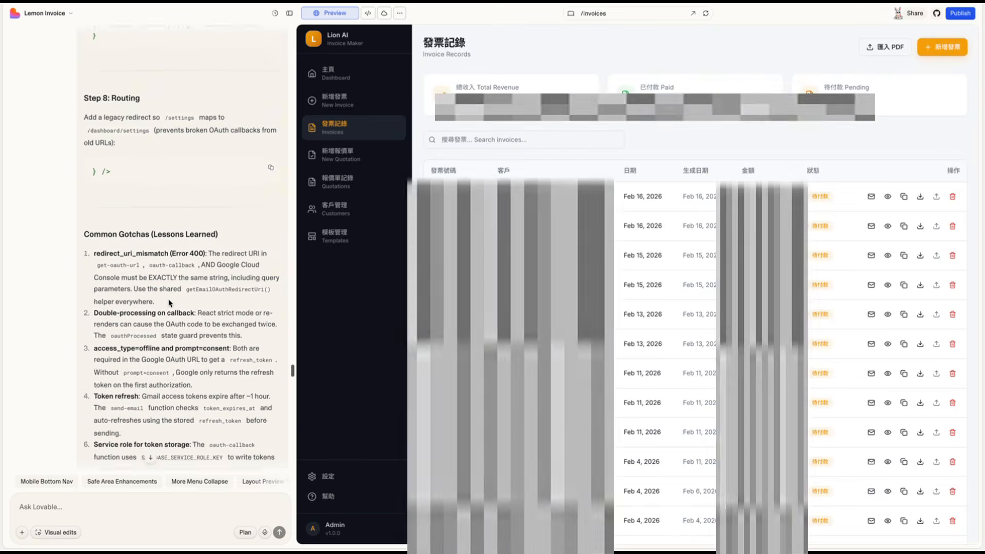
{"action": "scroll", "coordinate": [170, 303], "scroll_direction": "up", "scroll_amount": 20}
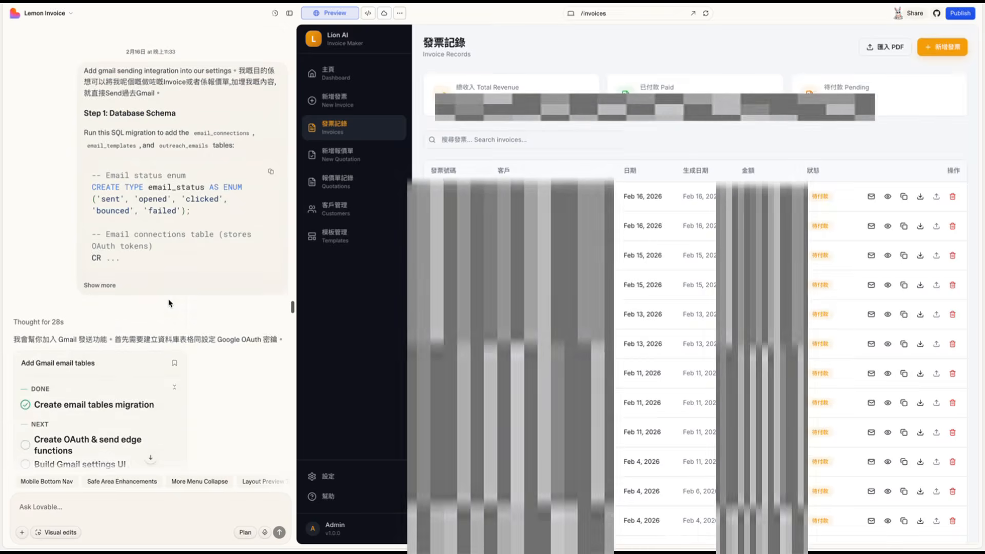
{"action": "scroll", "coordinate": [154, 302], "scroll_direction": "down", "scroll_amount": 5}
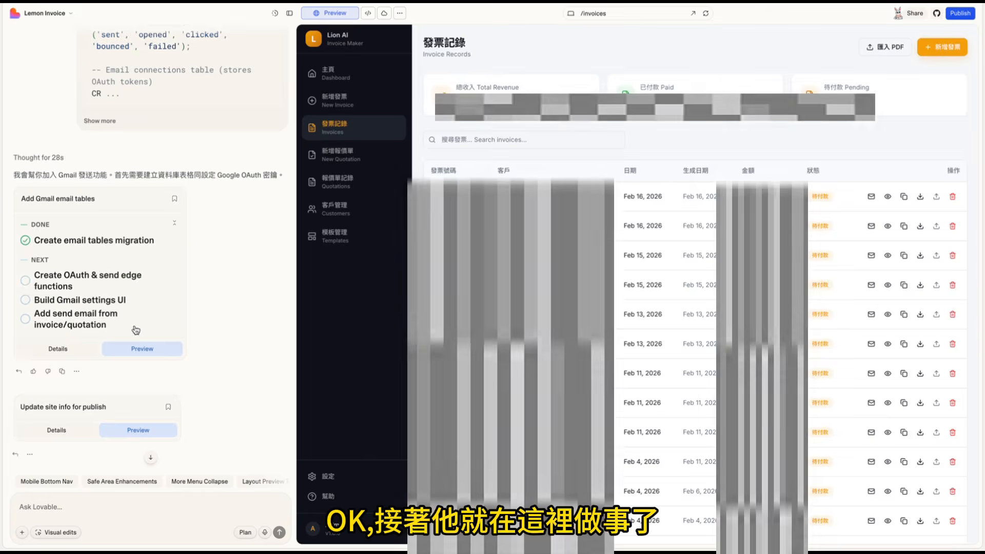
{"action": "scroll", "coordinate": [121, 294], "scroll_direction": "down", "scroll_amount": 3}
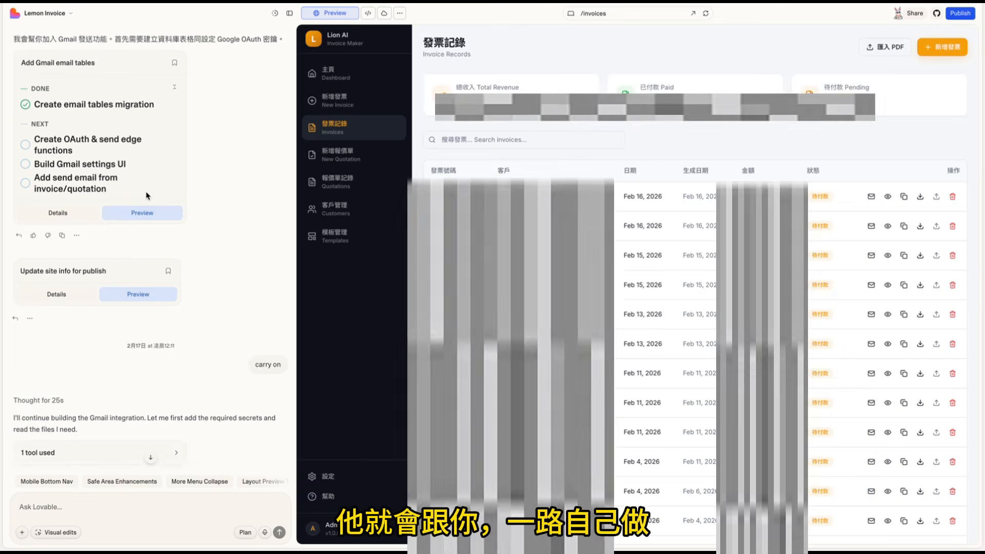
{"action": "scroll", "coordinate": [146, 196], "scroll_direction": "down", "scroll_amount": 5}
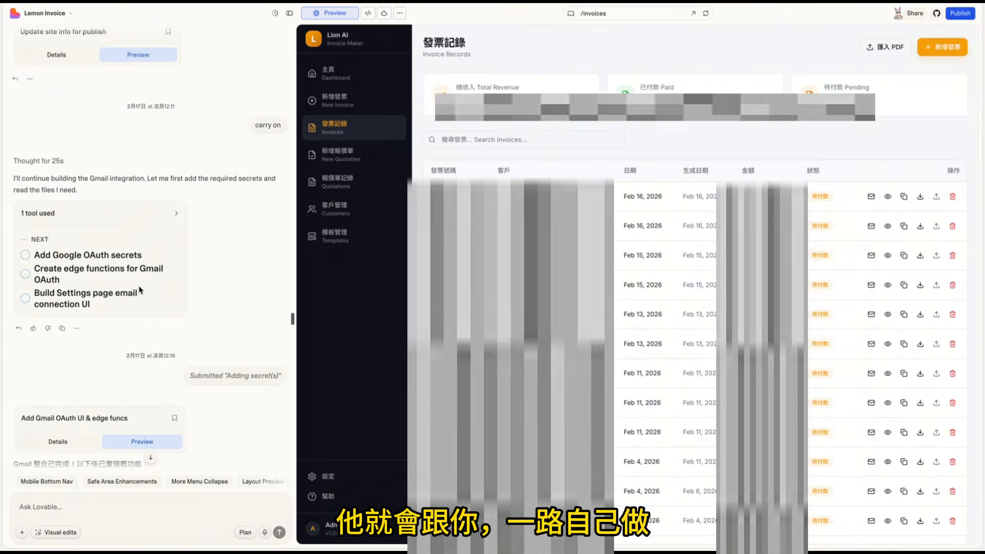
{"action": "scroll", "coordinate": [136, 318], "scroll_direction": "down", "scroll_amount": 8}
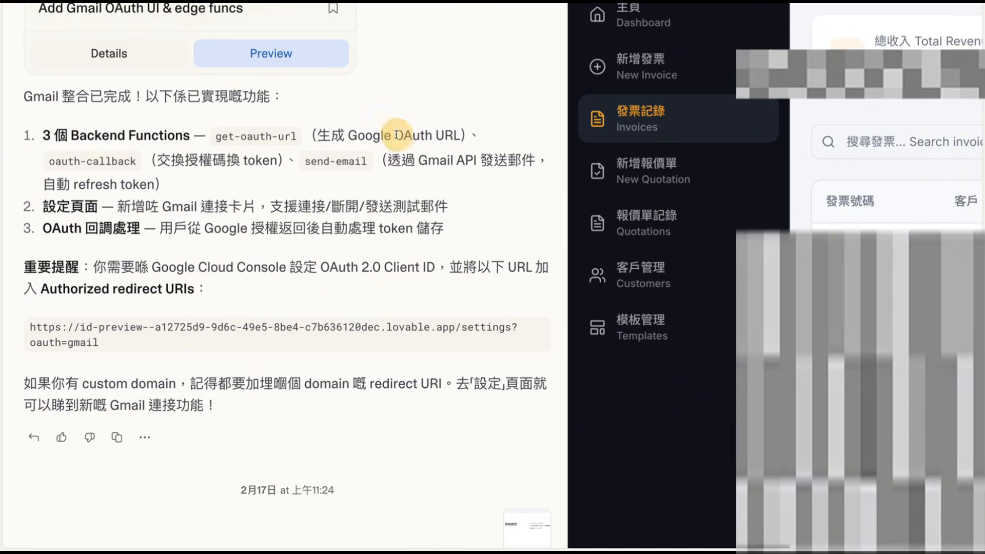
{"action": "left_click_drag", "start_coordinate": [397, 135], "coordinate": [431, 135]}
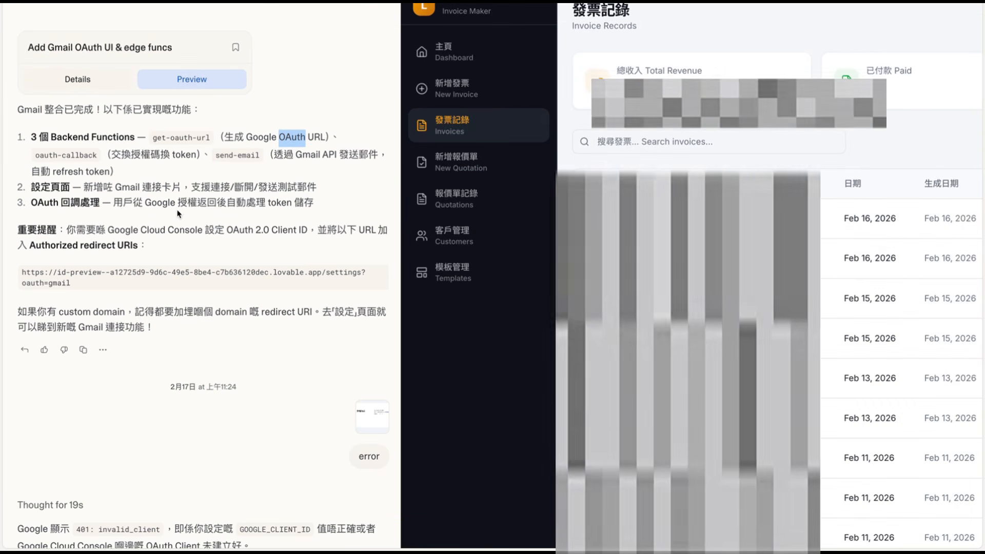
Select the Gmail redirect URI in the chat, and open the Lemon Invoice 4 client's authorized redirect URIs in Google Cloud.
{"action": "scroll", "coordinate": [77, 205], "scroll_direction": "down", "scroll_amount": 3}
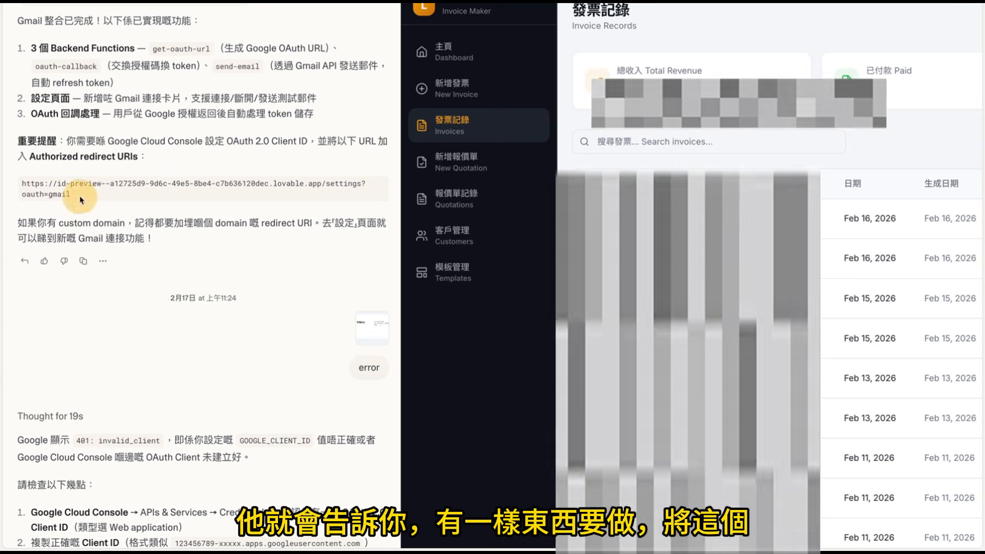
{"action": "left_click_drag", "start_coordinate": [72, 195], "coordinate": [22, 184]}
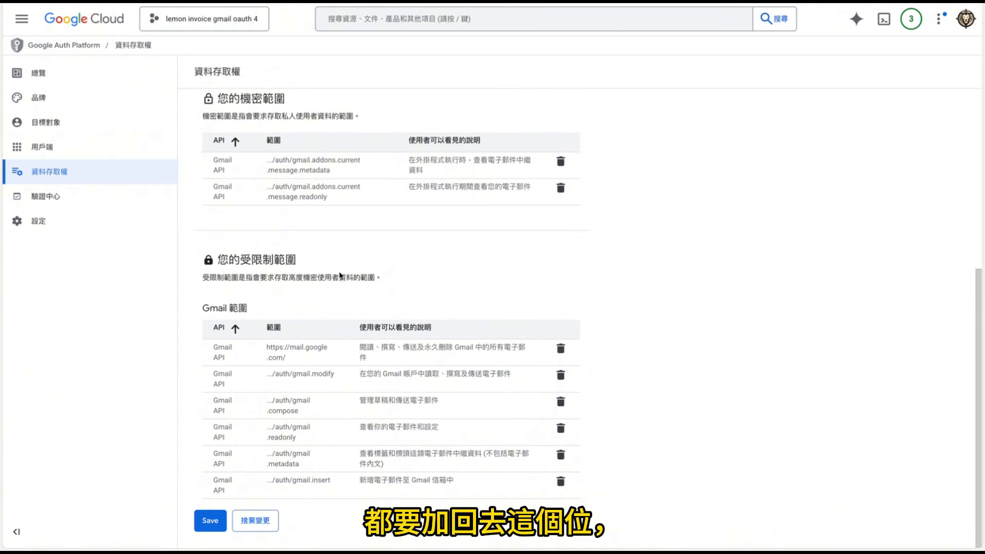
{"action": "left_click", "coordinate": [49, 149]}
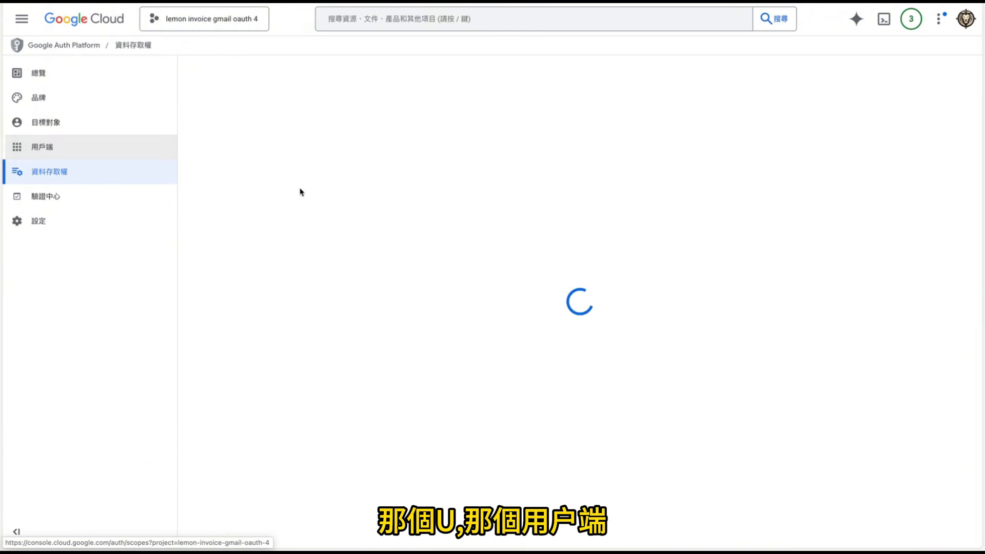
{"action": "left_click", "coordinate": [273, 188]}
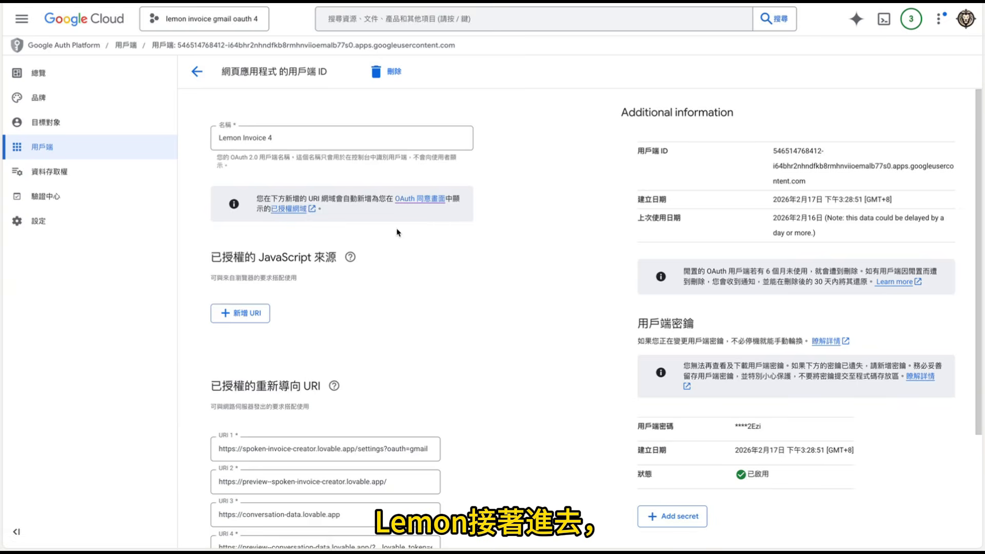
{"action": "scroll", "coordinate": [402, 292], "scroll_direction": "down", "scroll_amount": 3}
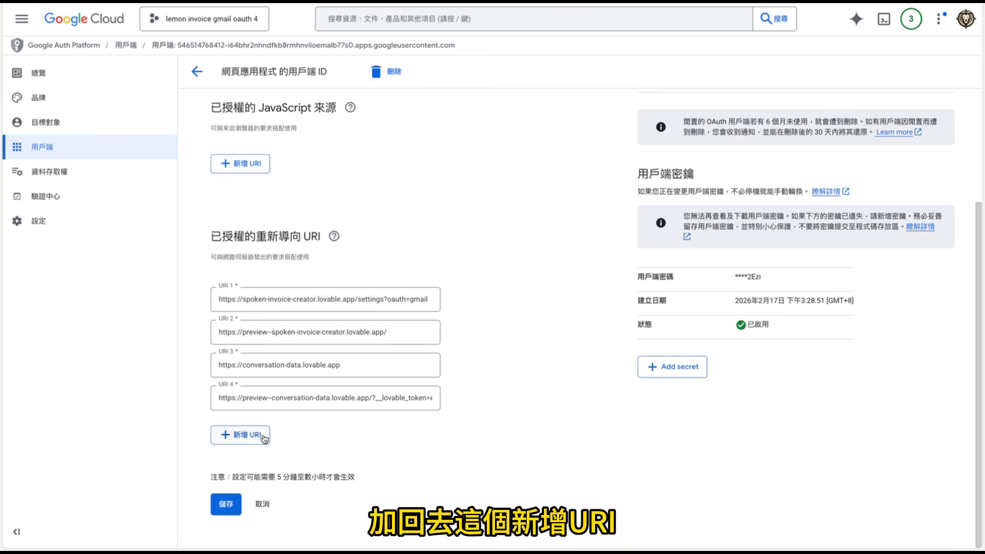
Try to add a fifth authorized redirect URI to the Lemon Invoice 4 client.
{"action": "left_click", "coordinate": [248, 435]}
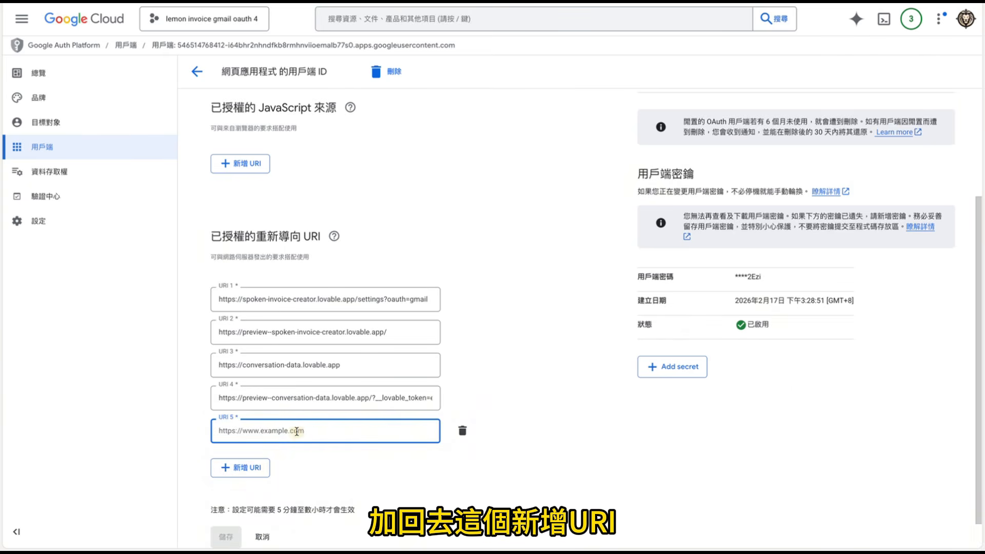
{"action": "key", "text": "ctrl+v"}
{"action": "left_click", "coordinate": [463, 431]}
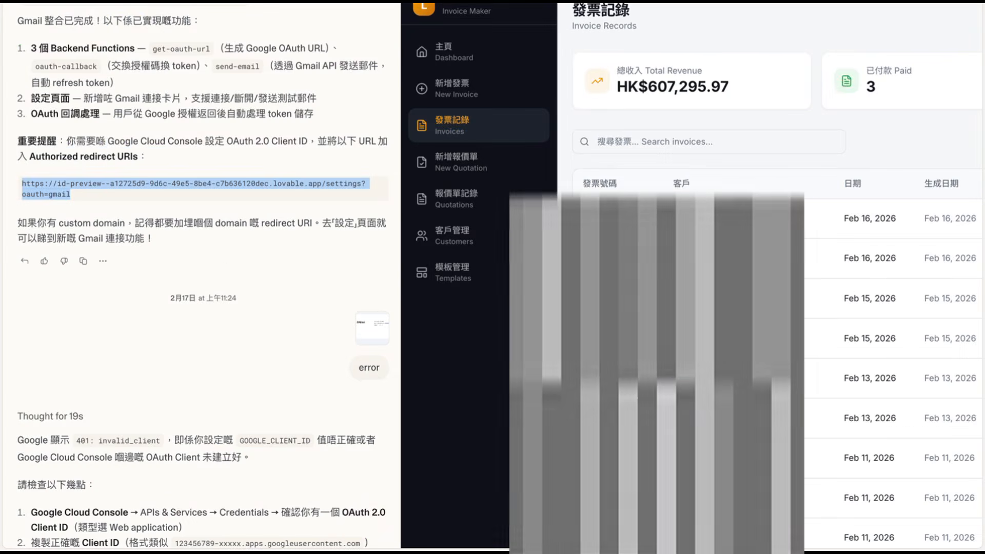
Switch back to Lovable, view the screenshot attached to the "error" message in the chat, and close it.
{"action": "scroll", "coordinate": [195, 235], "scroll_direction": "down", "scroll_amount": 5}
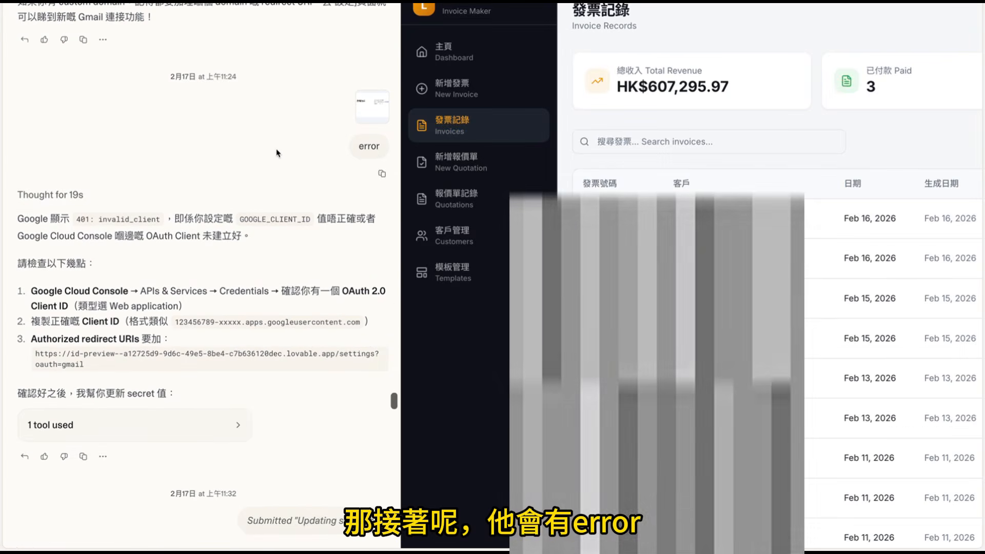
{"action": "left_click", "coordinate": [373, 108]}
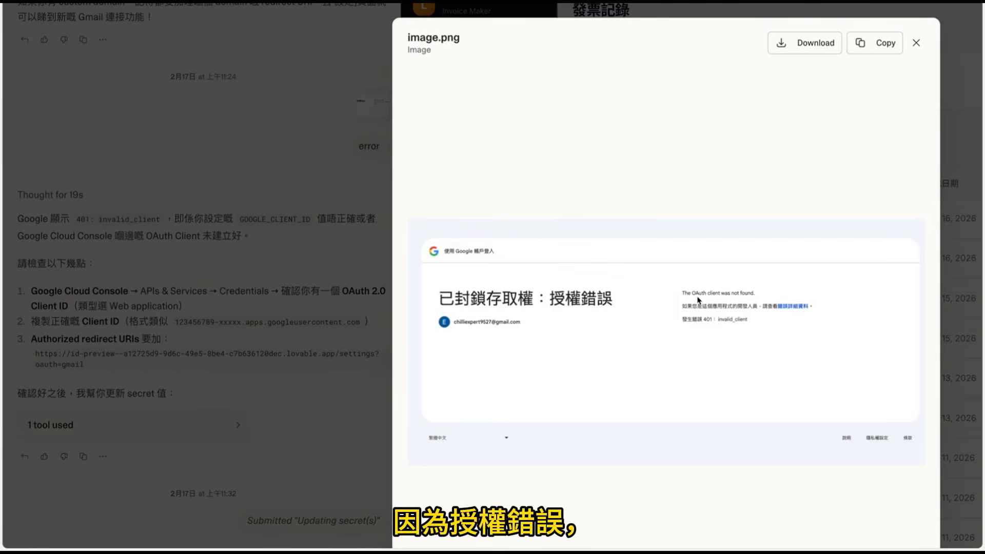
{"action": "left_click", "coordinate": [366, 185]}
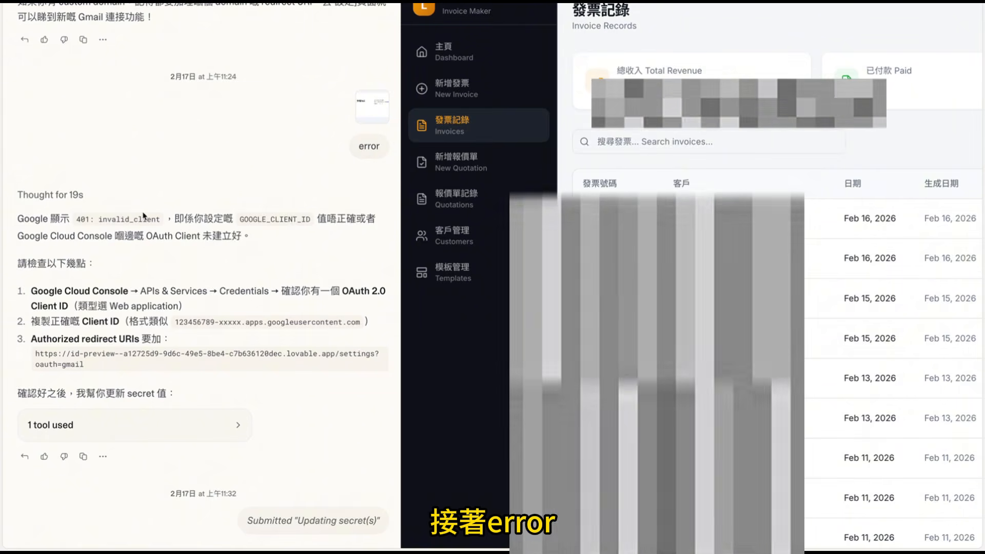
Read the suggested invalid_client fixes, including the redirect URI, and the request to update the Google Client ID and Client Secret.
{"action": "scroll", "coordinate": [178, 267], "scroll_direction": "down", "scroll_amount": 1}
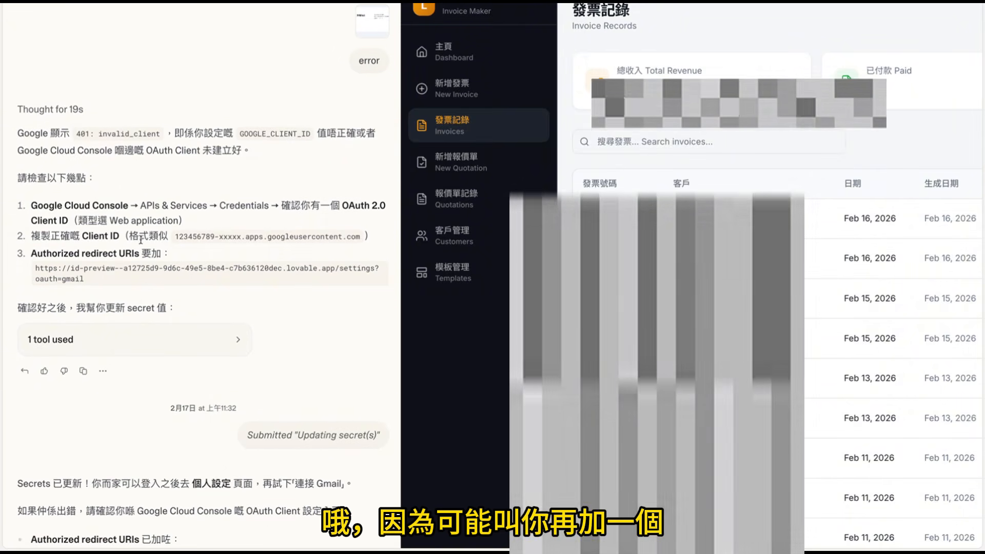
{"action": "left_click_drag", "start_coordinate": [94, 280], "coordinate": [49, 268]}
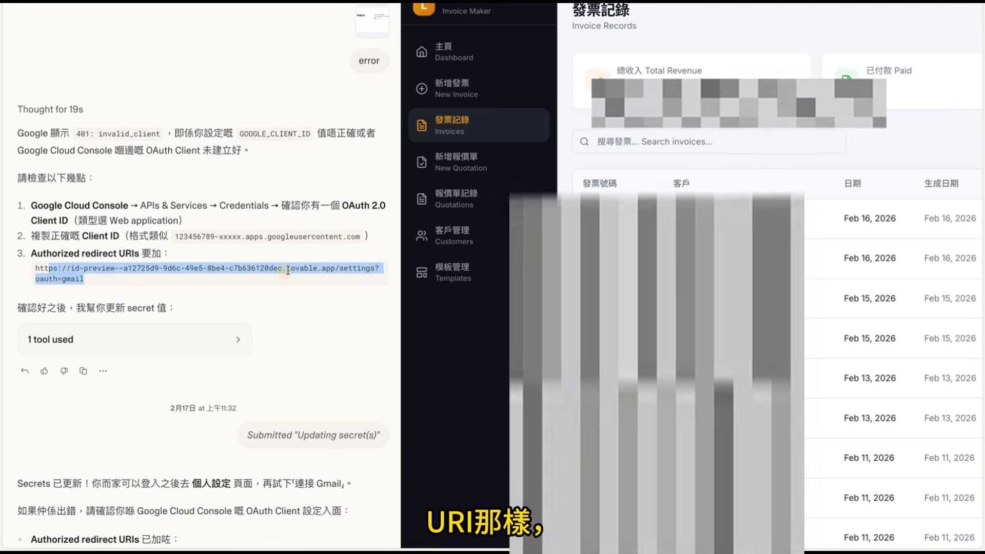
{"action": "scroll", "coordinate": [343, 308], "scroll_direction": "down", "scroll_amount": 5}
{"action": "scroll", "coordinate": [344, 307], "scroll_direction": "down", "scroll_amount": 6}
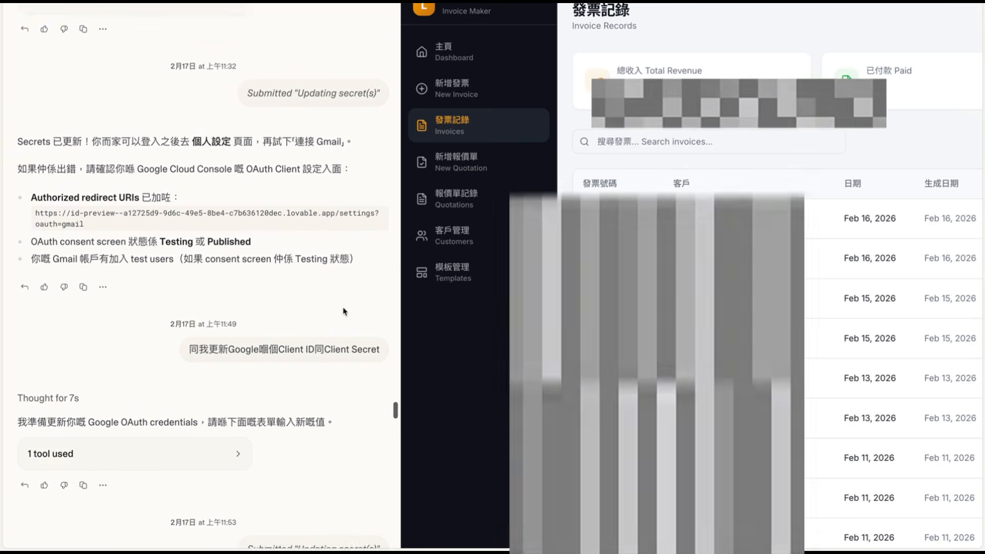
{"action": "scroll", "coordinate": [343, 311], "scroll_direction": "down", "scroll_amount": 2}
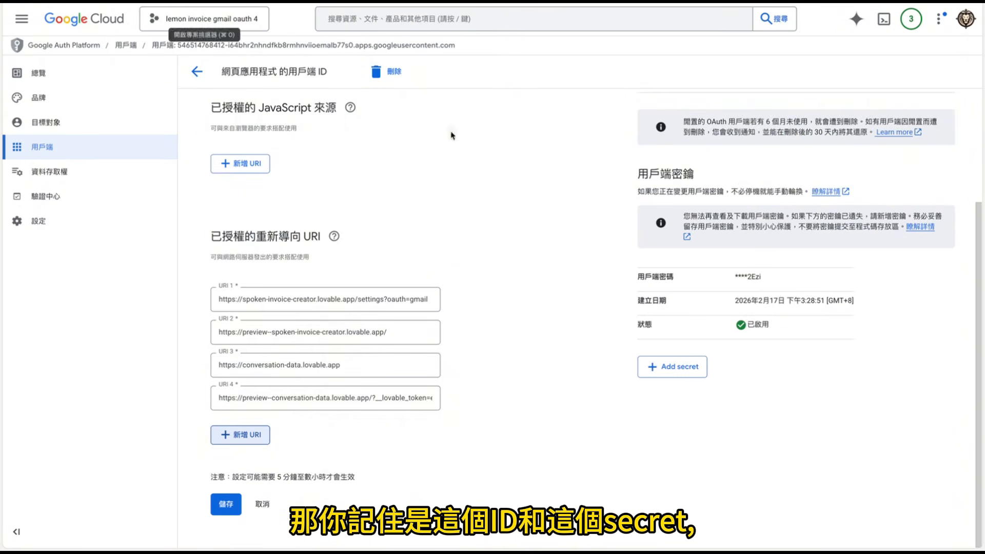
Switch to Google Cloud and locate the client ID and client secret of the Lemon Invoice 4 client.
{"action": "scroll", "coordinate": [739, 176], "scroll_direction": "up", "scroll_amount": 3}
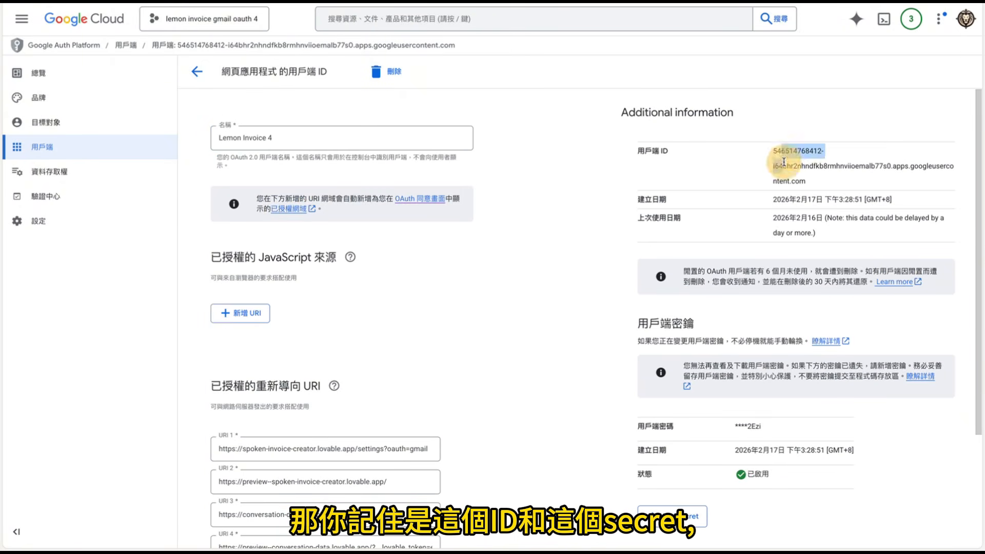
{"action": "scroll", "coordinate": [801, 178], "scroll_direction": "down", "scroll_amount": 3}
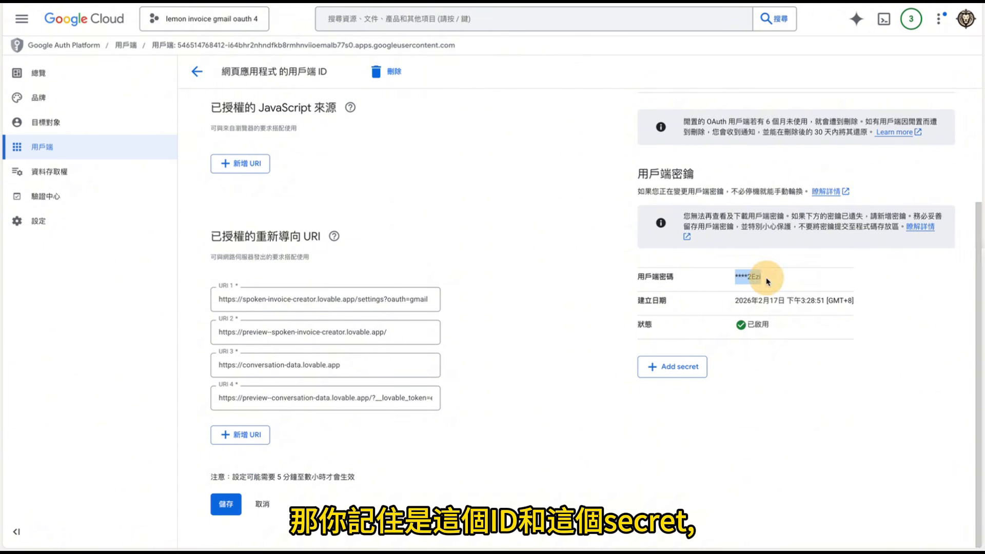
{"action": "left_click_drag", "start_coordinate": [768, 282], "coordinate": [732, 289]}
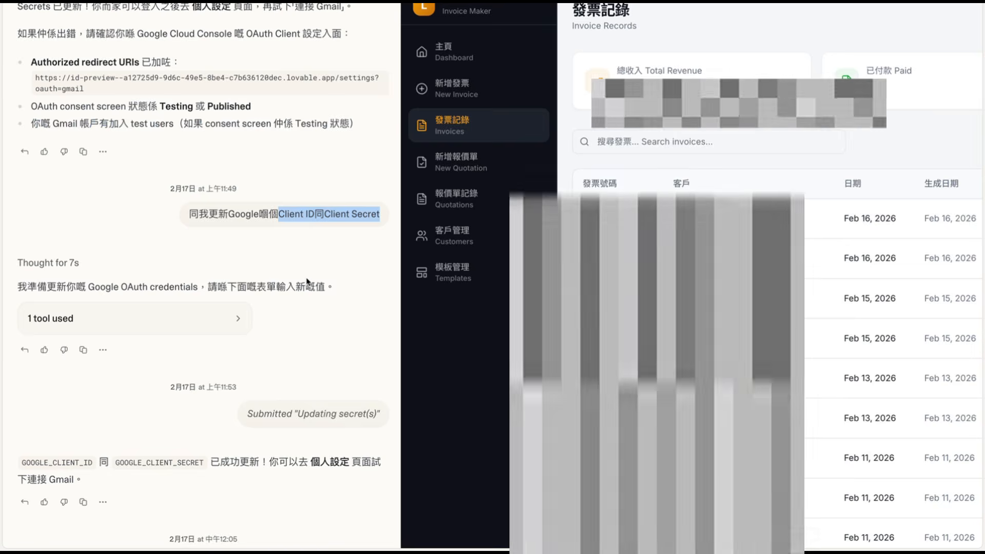
Return to the Lovable chat and read through the secret updates, Brevo email integration and redirect_uri_mismatch troubleshooting.
{"action": "scroll", "coordinate": [307, 283], "scroll_direction": "down", "scroll_amount": 5}
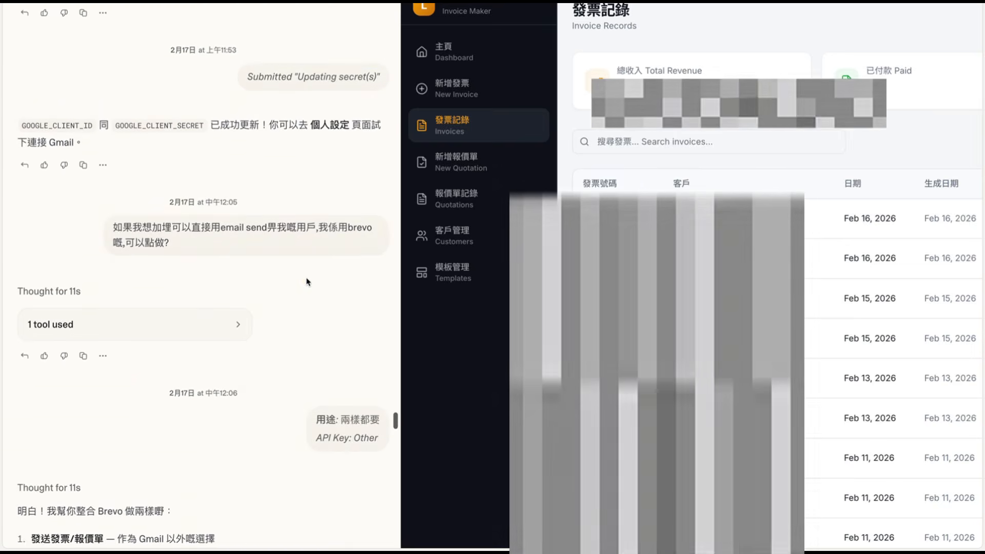
{"action": "scroll", "coordinate": [303, 278], "scroll_direction": "down", "scroll_amount": 1}
{"action": "scroll", "coordinate": [300, 266], "scroll_direction": "down", "scroll_amount": 15}
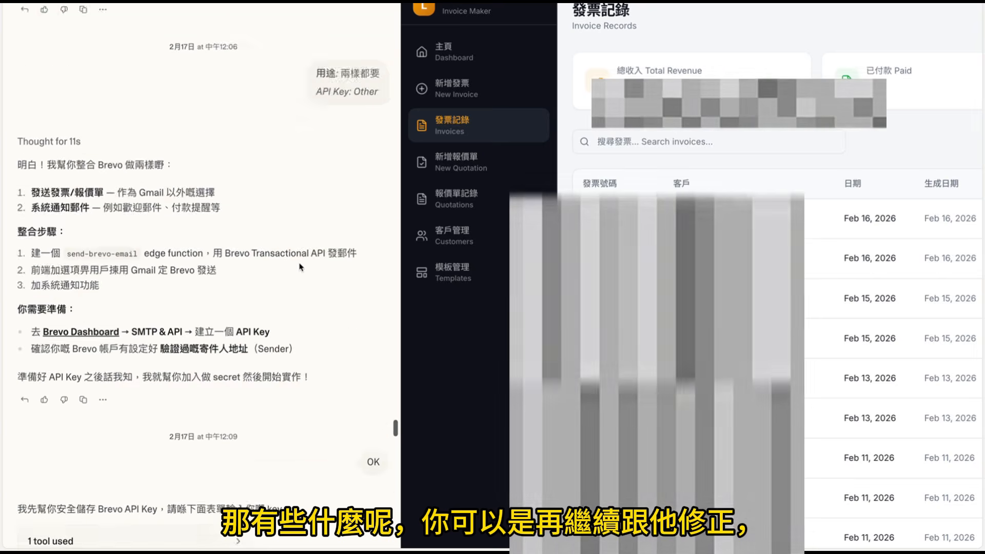
{"action": "scroll", "coordinate": [301, 267], "scroll_direction": "down", "scroll_amount": 1}
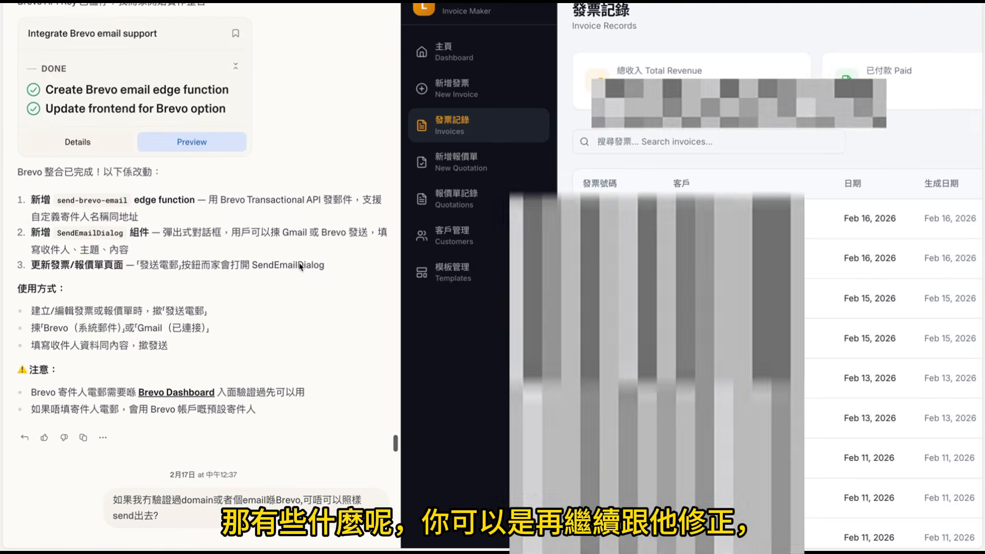
{"action": "scroll", "coordinate": [300, 262], "scroll_direction": "down", "scroll_amount": 10}
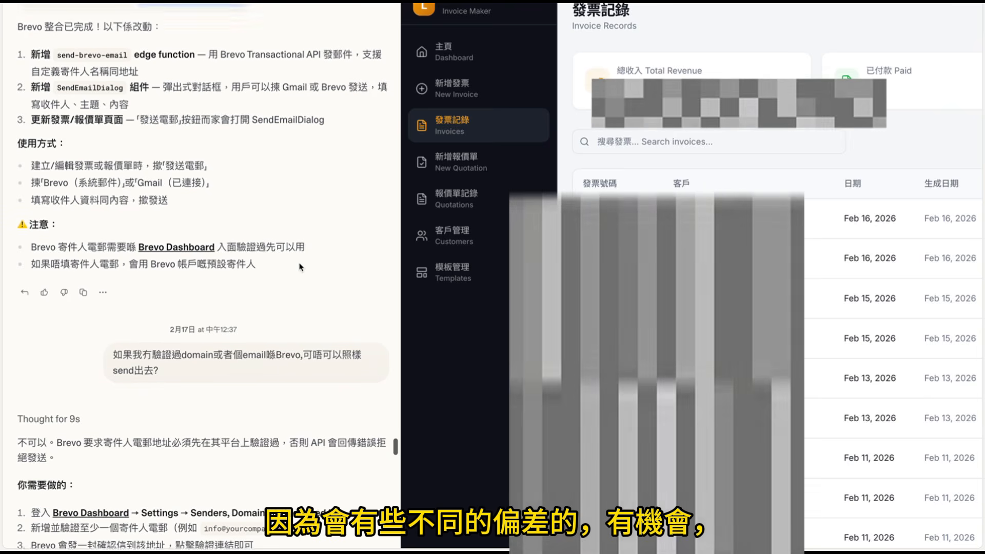
{"action": "scroll", "coordinate": [300, 266], "scroll_direction": "down", "scroll_amount": 20}
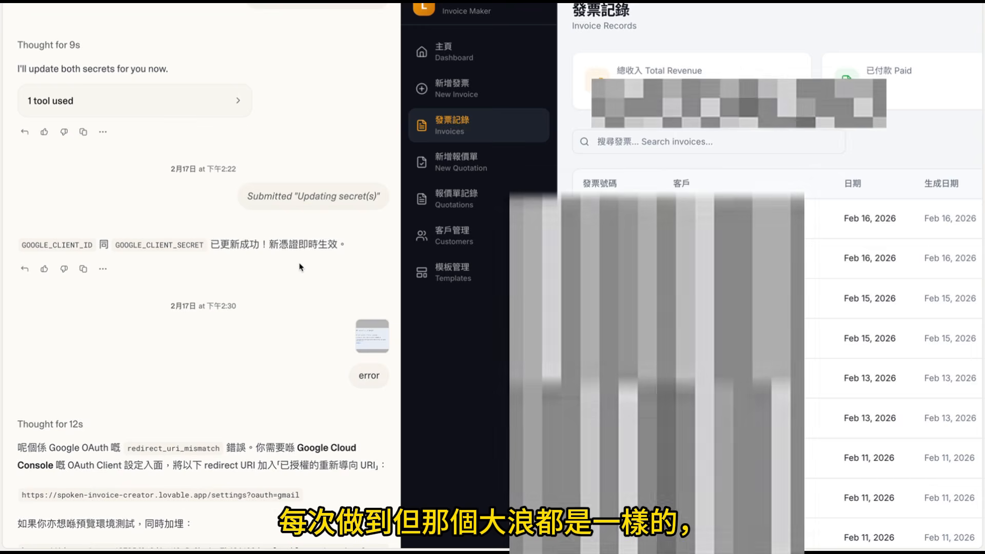
{"action": "scroll", "coordinate": [300, 266], "scroll_direction": "down", "scroll_amount": 14}
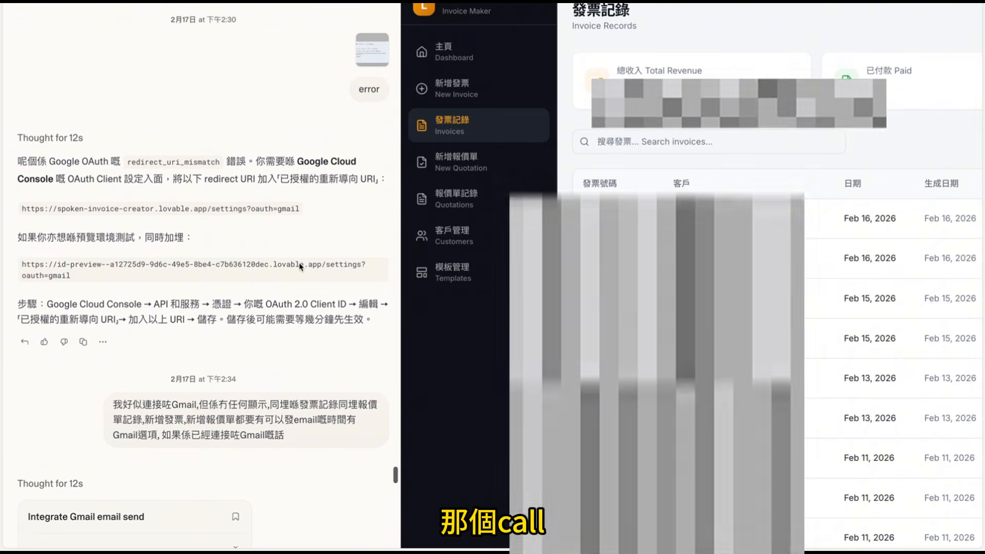
{"action": "scroll", "coordinate": [300, 267], "scroll_direction": "down", "scroll_amount": 2}
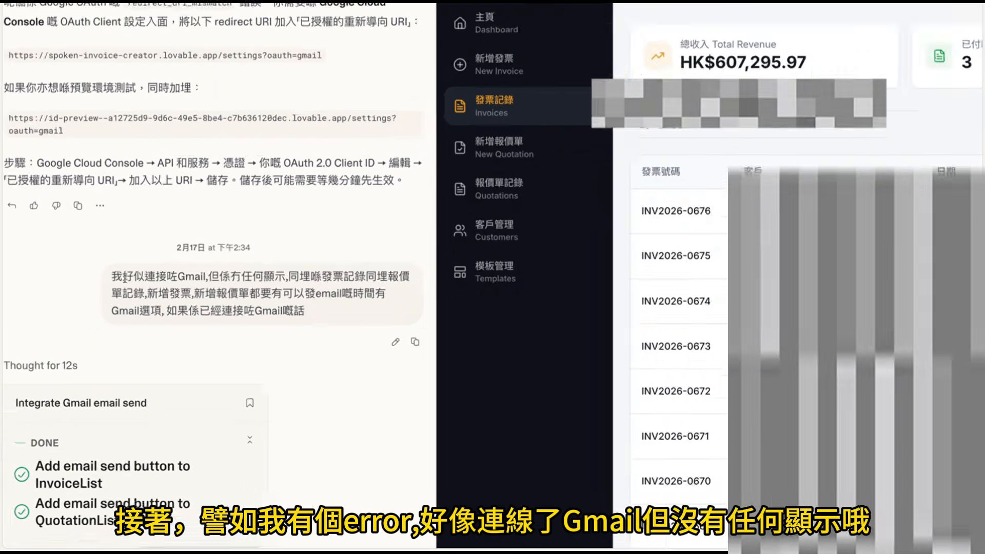
Examine the chat request for Gmail sending options in the invoice and quotation records and creation pages.
{"action": "left_click_drag", "start_coordinate": [125, 279], "coordinate": [188, 279]}
{"action": "left_click_drag", "start_coordinate": [259, 277], "coordinate": [360, 278]}
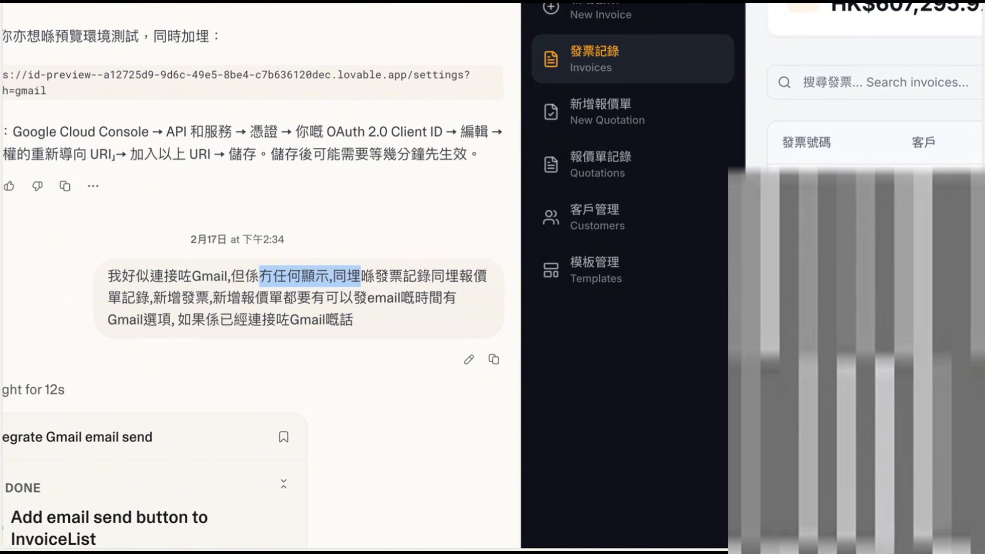
{"action": "left_click_drag", "start_coordinate": [212, 297], "coordinate": [339, 302]}
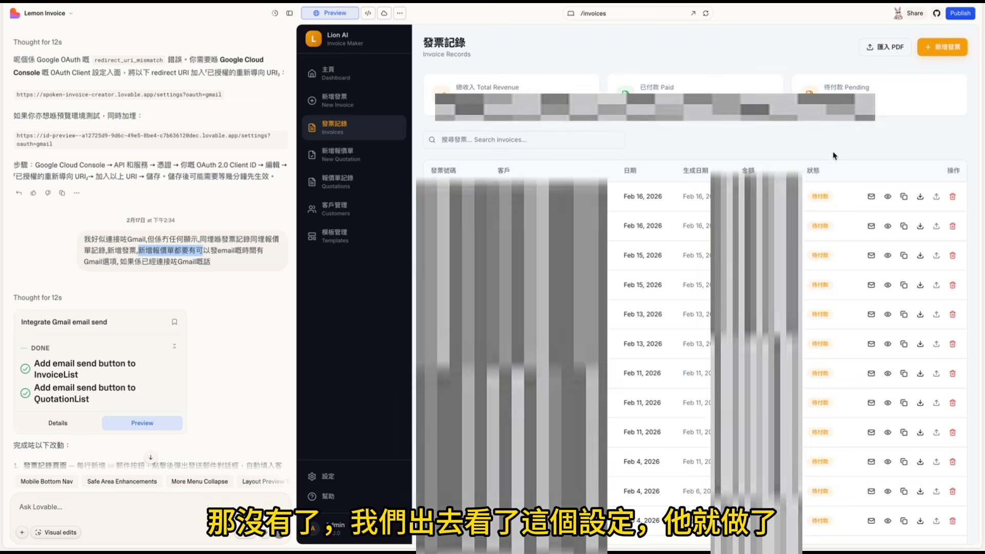
Open the invoice app's profile settings and disconnect the linked Gmail account.
{"action": "left_click", "coordinate": [328, 476]}
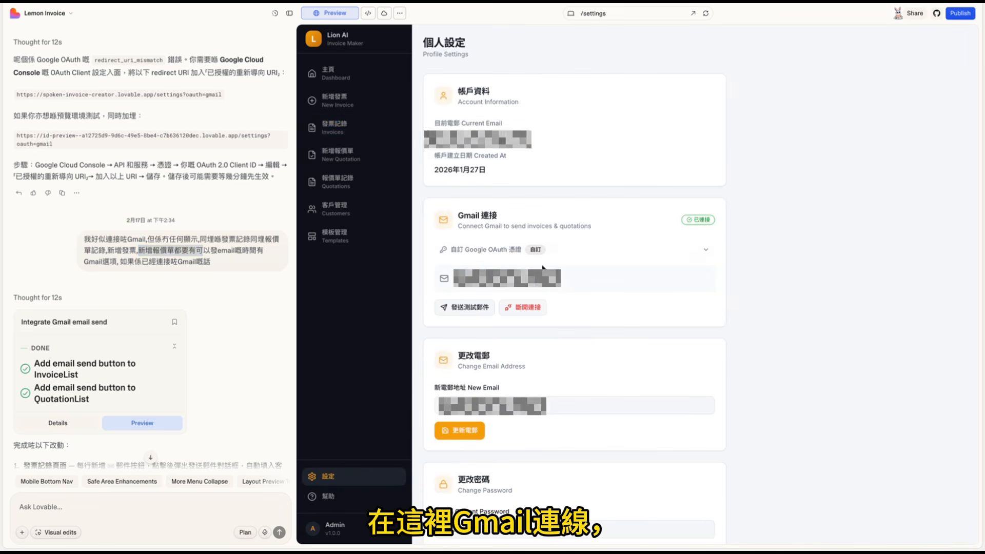
{"action": "left_click", "coordinate": [524, 307]}
{"action": "left_click", "coordinate": [721, 300]}
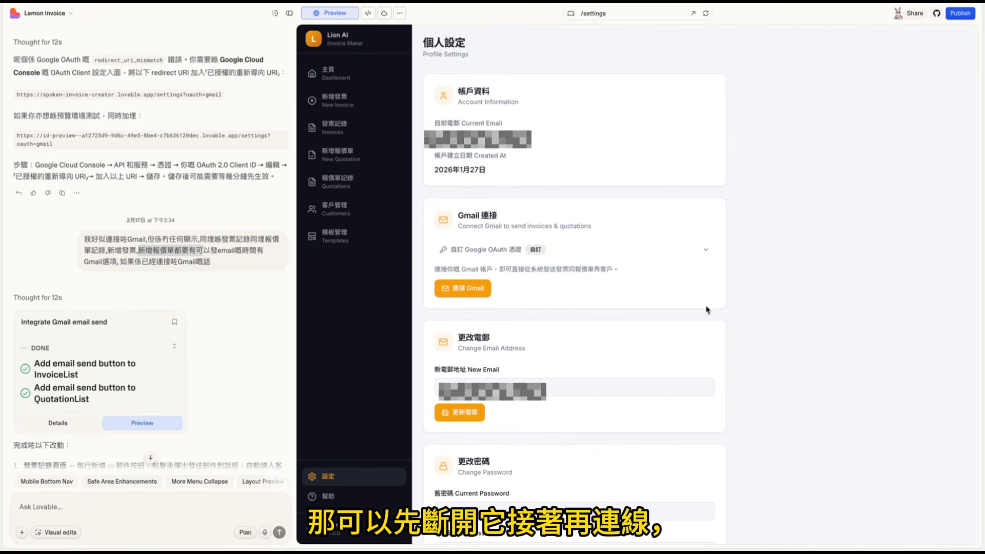
Try to connect Gmail in the embedded preview and open the invoice app in its own browser tab.
{"action": "left_click", "coordinate": [475, 293]}
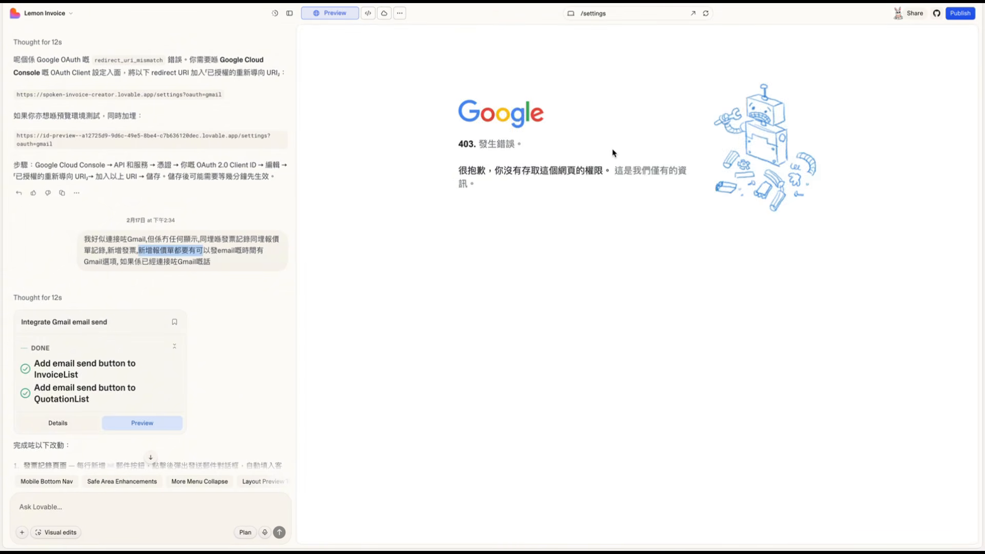
{"action": "left_click", "coordinate": [706, 14]}
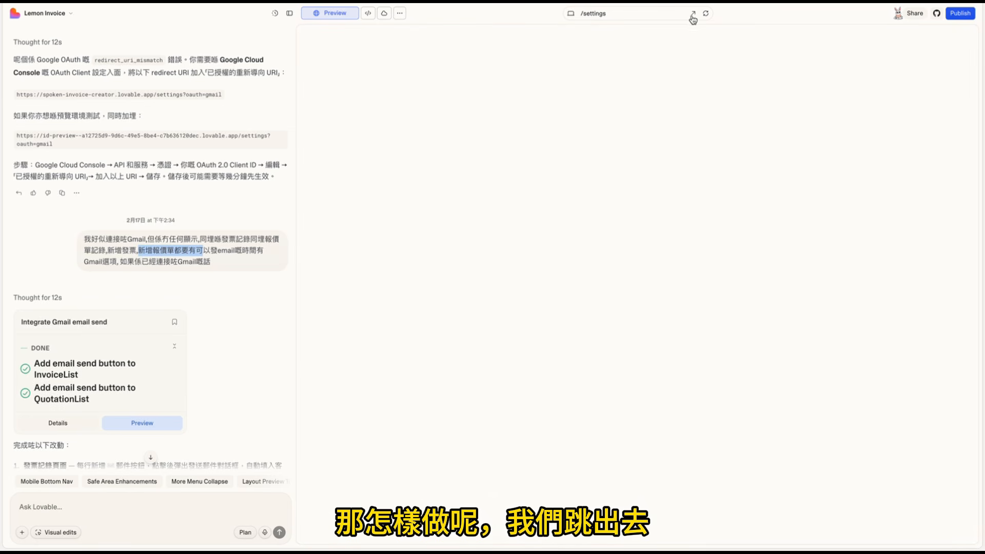
{"action": "left_click", "coordinate": [692, 16]}
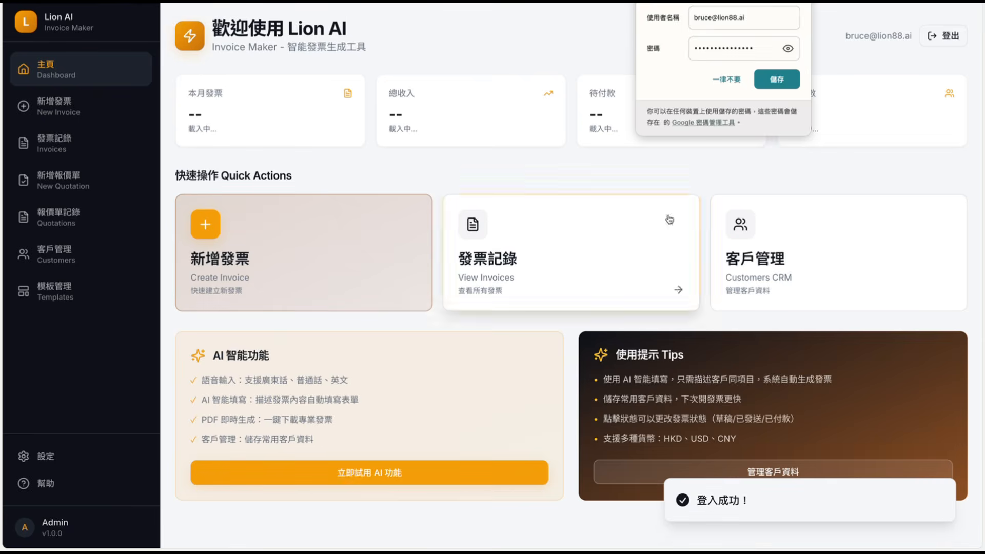
Connect Gmail from the standalone app's profile settings, granting spoken-invoice-creator.lovable.app access to the Google account despite its unverified status.
{"action": "left_click", "coordinate": [30, 456]}
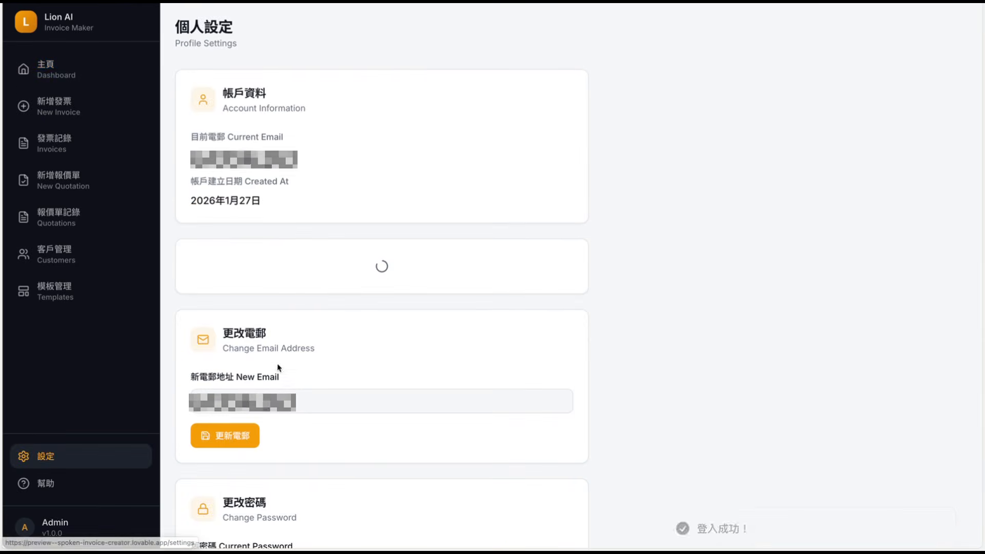
{"action": "left_click", "coordinate": [231, 361]}
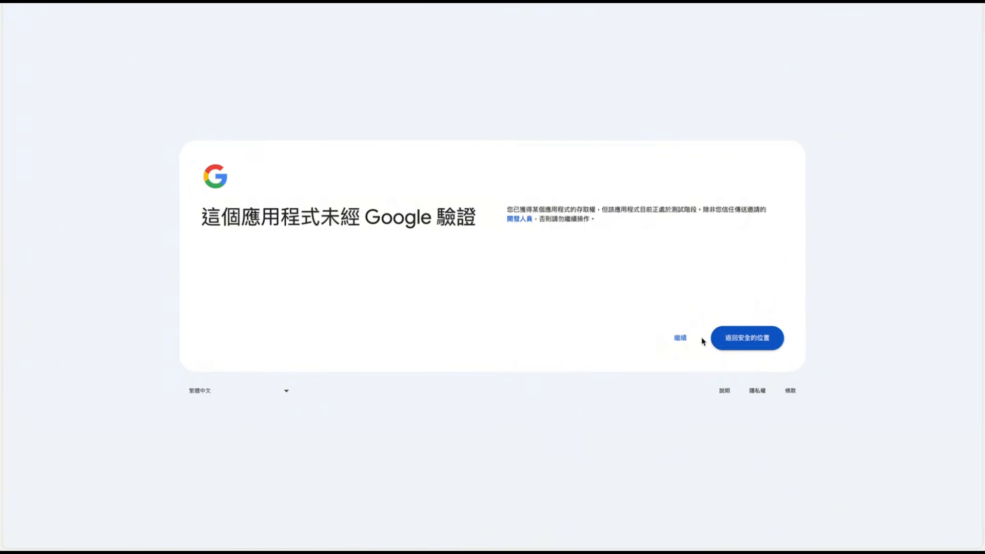
{"action": "left_click", "coordinate": [680, 338]}
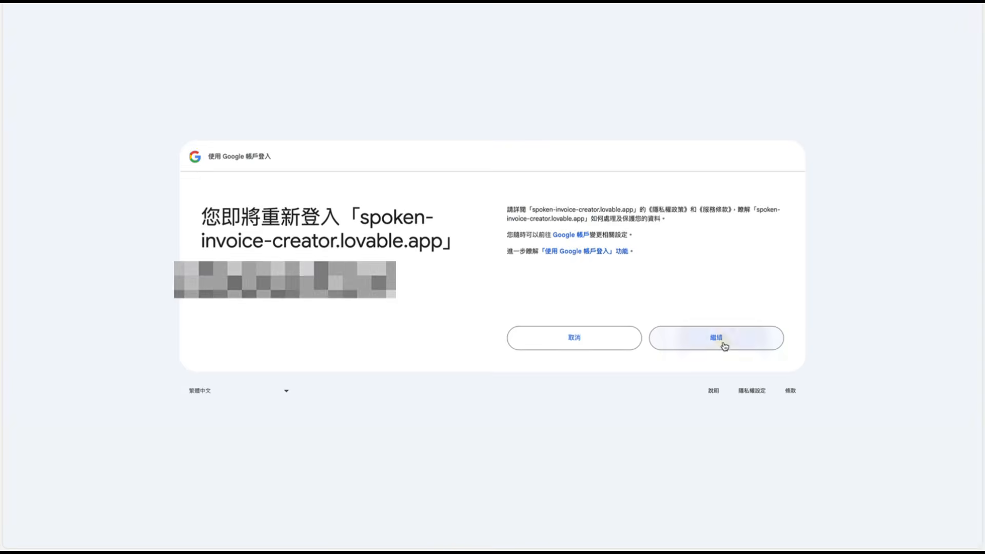
{"action": "left_click", "coordinate": [722, 341]}
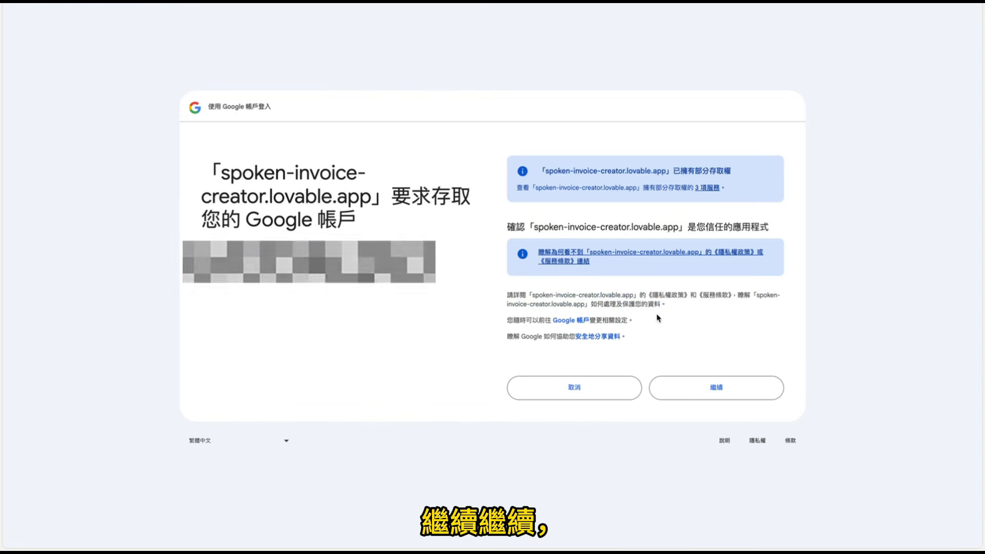
{"action": "left_click", "coordinate": [704, 386]}
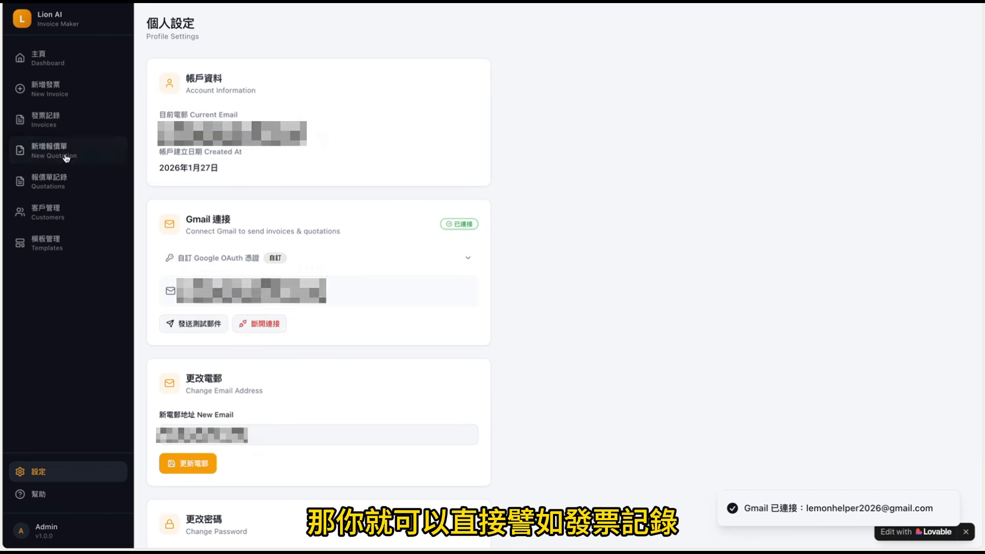
Open the email sending form for the newest invoice in the invoice records.
{"action": "left_click", "coordinate": [51, 121]}
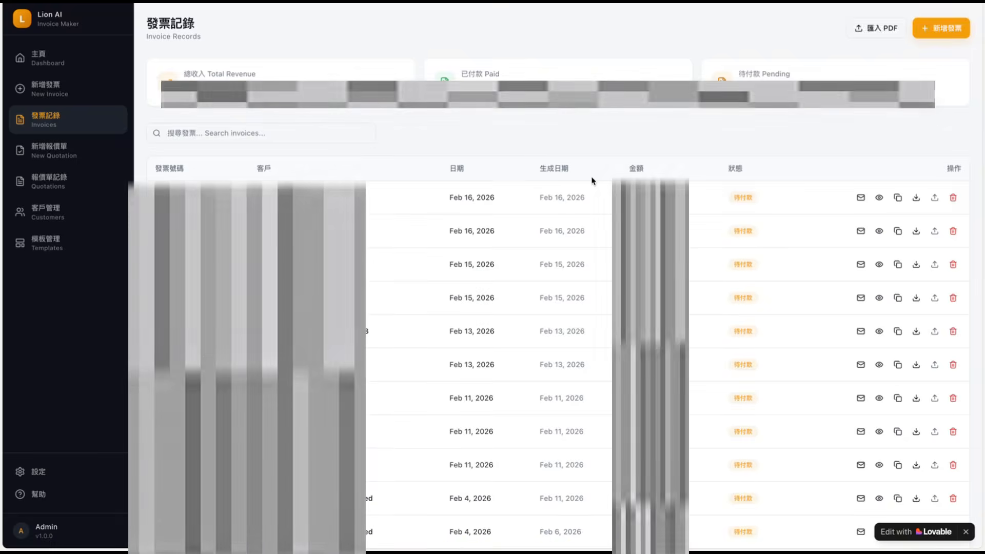
{"action": "left_click", "coordinate": [861, 198]}
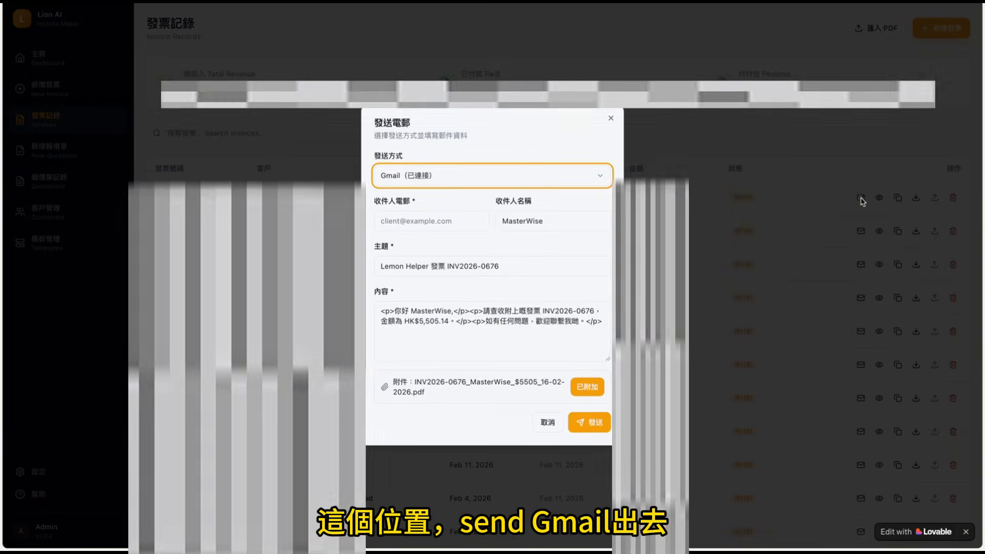